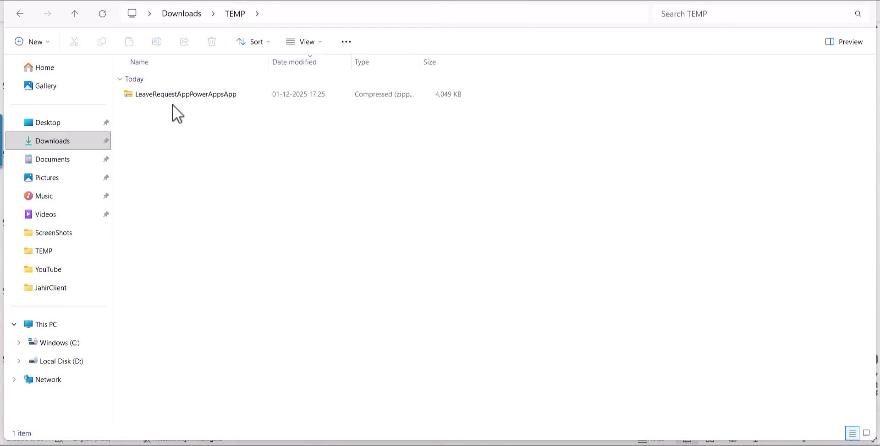
# Step: Extract the LeaveRequestAppPowerAppsApp zip in the TEMP folder to the suggested destination
pyautogui.click(177, 95)
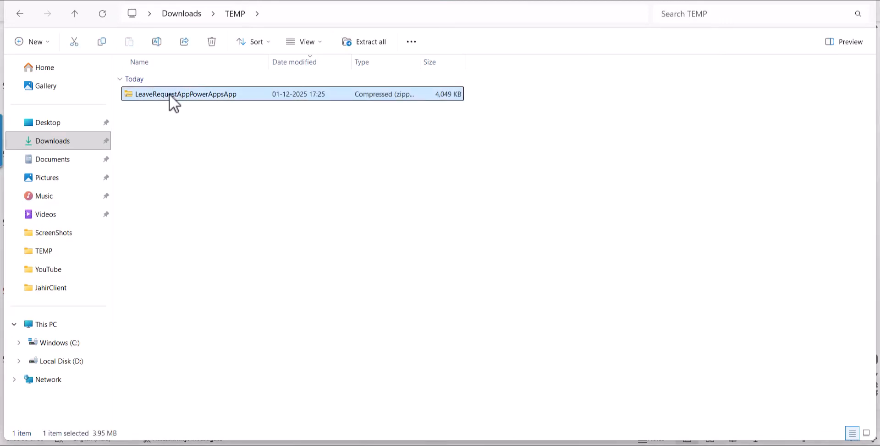
pyautogui.rightClick(170, 94)
pyautogui.click(216, 212)
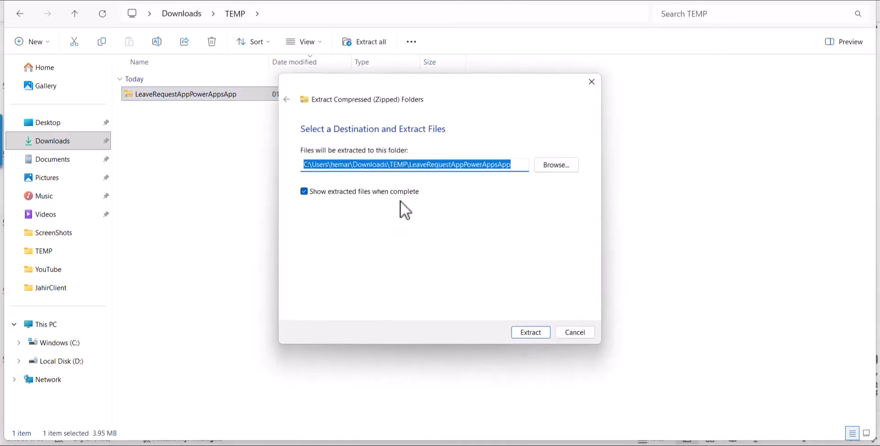
pyautogui.click(532, 333)
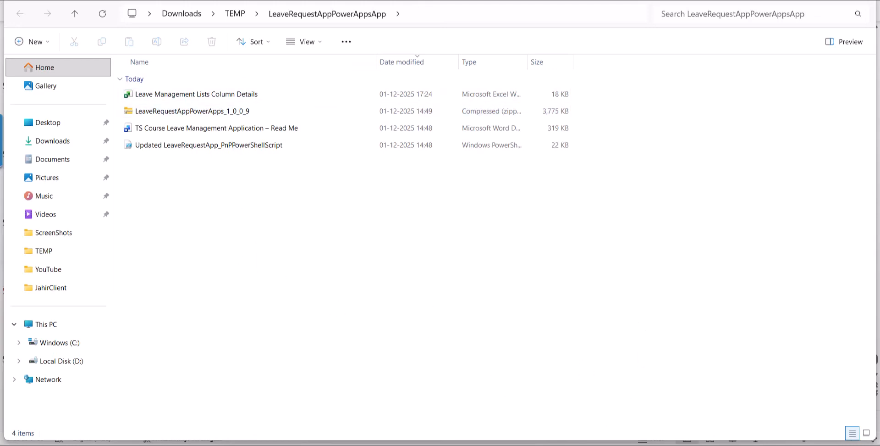
pyautogui.click(550, 381)
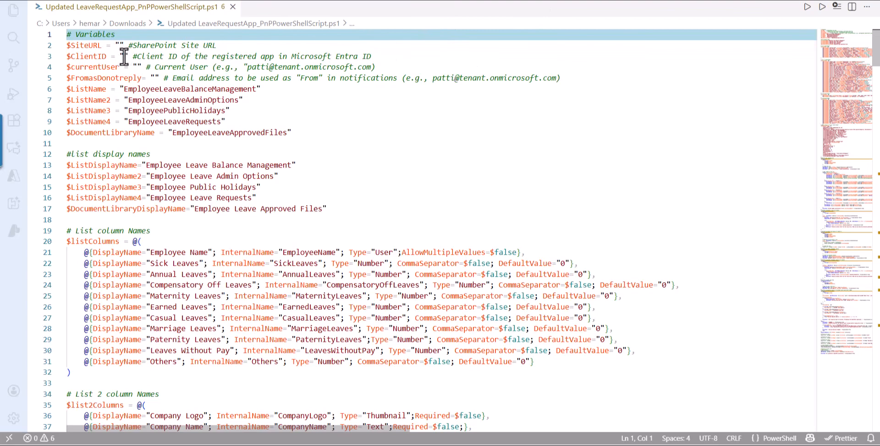
pyautogui.click(164, 45)
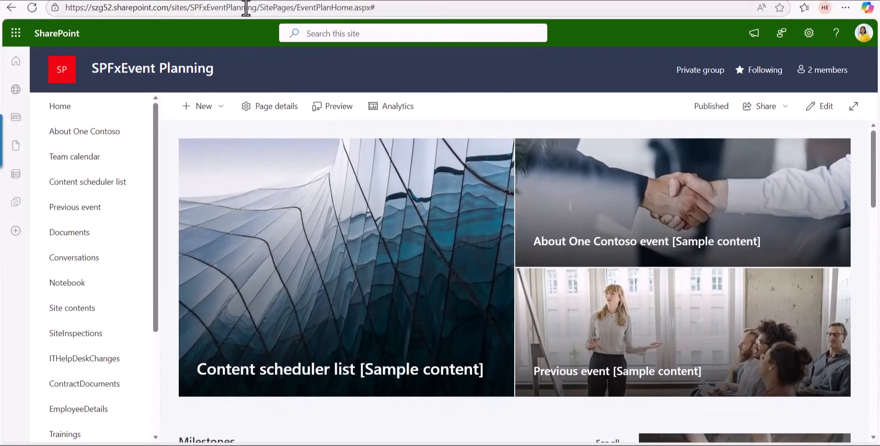
pyautogui.moveTo(257, 7); pyautogui.dragTo(2, 12)
pyautogui.hotkey('ctrl', 'c')
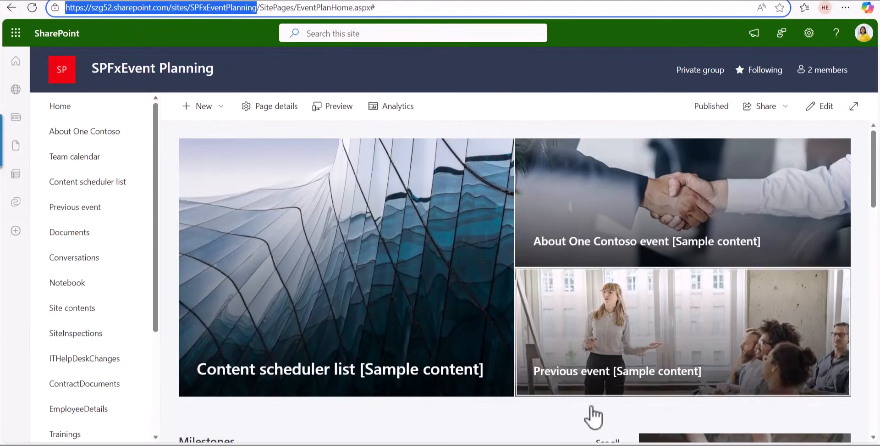
pyautogui.hotkey('alt', 'Tab')
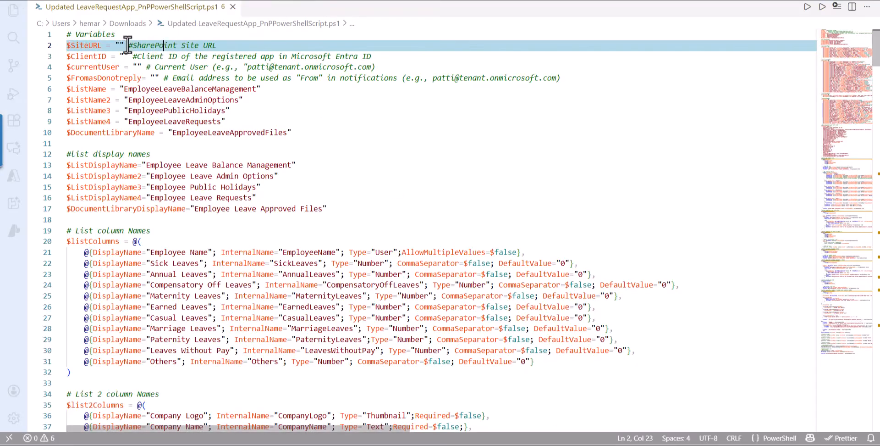
pyautogui.click(120, 46)
pyautogui.hotkey('ctrl', 'v')
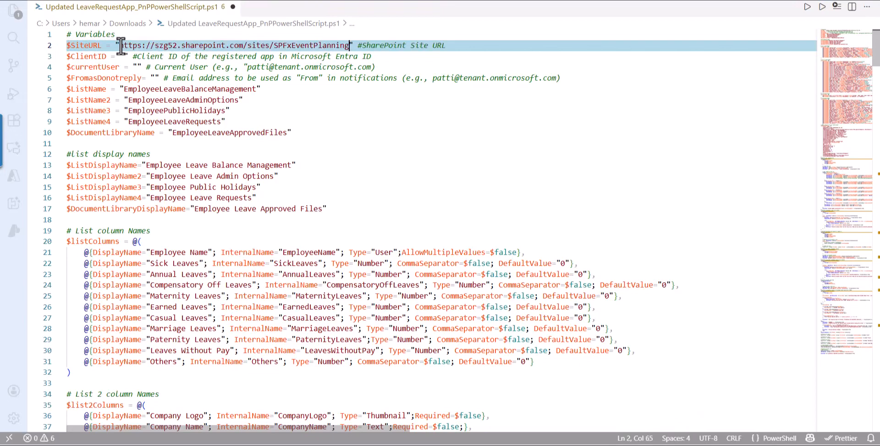
# Step: Paste the registered Microsoft Entra app's client ID as the value of $ClientID
pyautogui.click(305, 91)
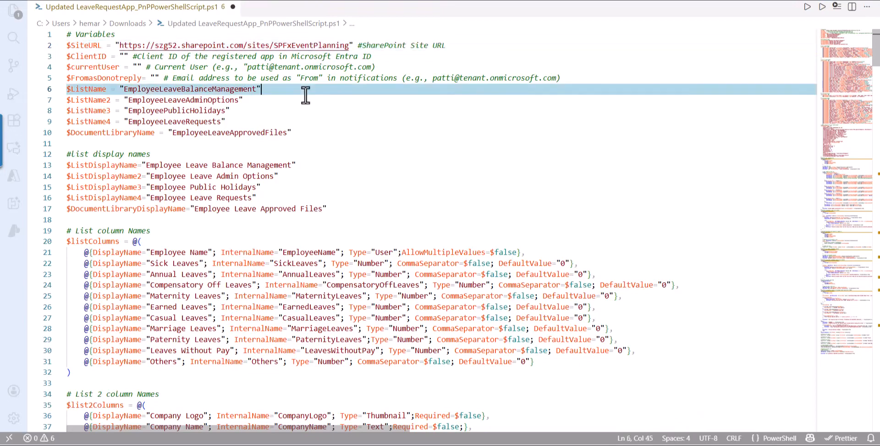
pyautogui.click(120, 56)
pyautogui.write('a03427ad-e13c-4e1c-bfb9-ab35ed43e421')
pyautogui.press('Down')
pyautogui.press('Down')
pyautogui.press('Down')
pyautogui.press('Down')
pyautogui.press('Down')
pyautogui.press('Down')
pyautogui.press('Down')
pyautogui.press('End')
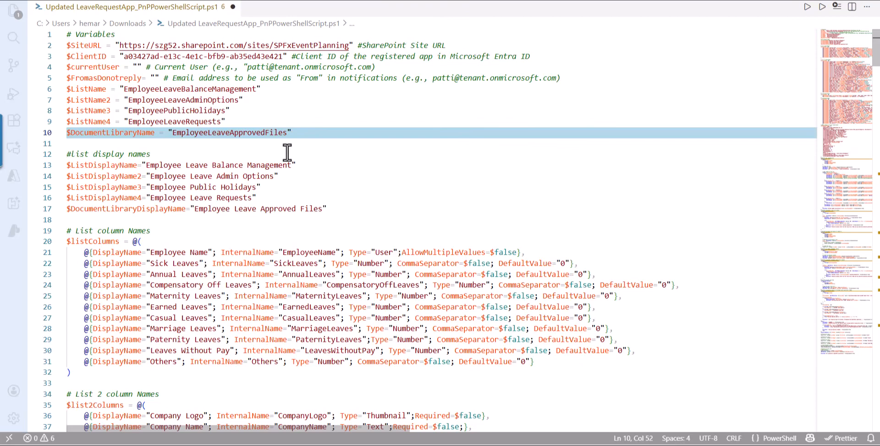
# Step: Enter the current user's e-mail for $currentUser and the do-not-reply e-mail for $FromasDonotreply, and save the script
pyautogui.click(138, 67)
pyautogui.write('patti')
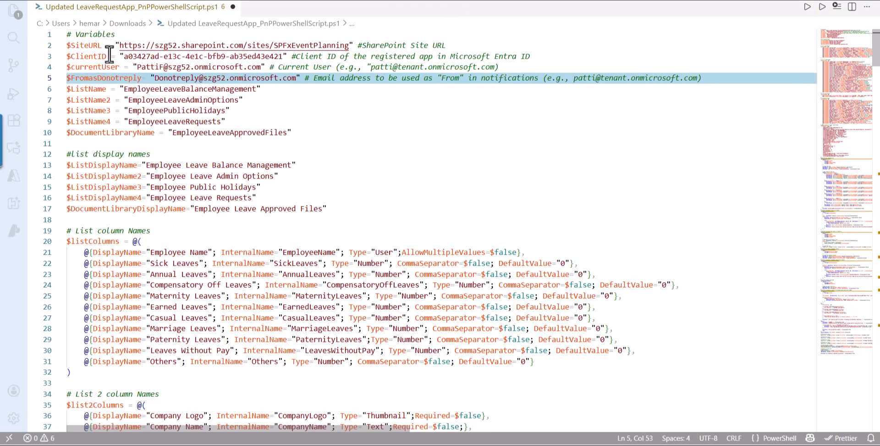
pyautogui.click(378, 148)
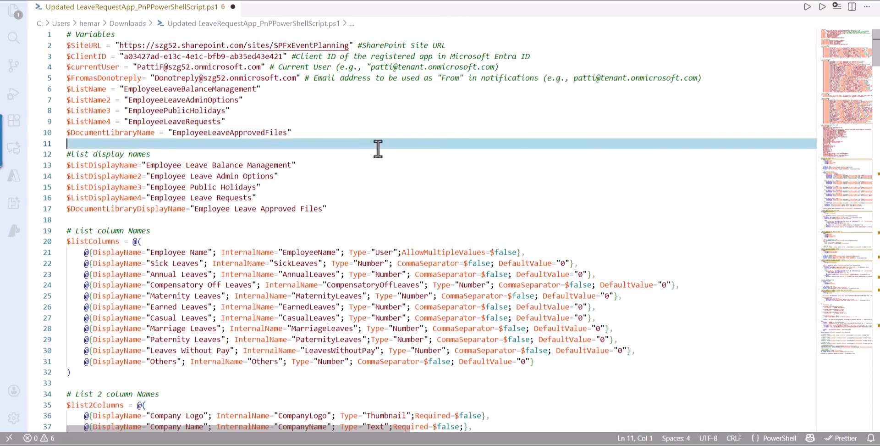
pyautogui.hotkey('ctrl', 's')
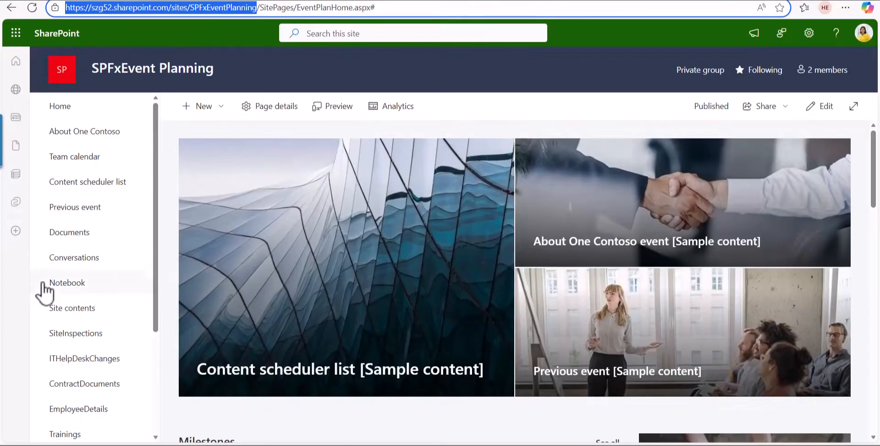
# Step: Switch to the SharePoint site, examine the existing lists in its navigation, and return to the script in Visual Studio Code
pyautogui.scroll(-3, 55, 303)
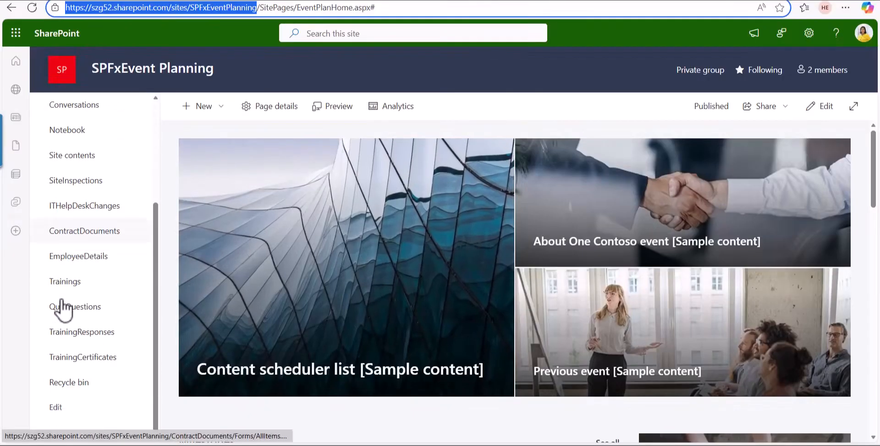
pyautogui.scroll(3, 74, 306)
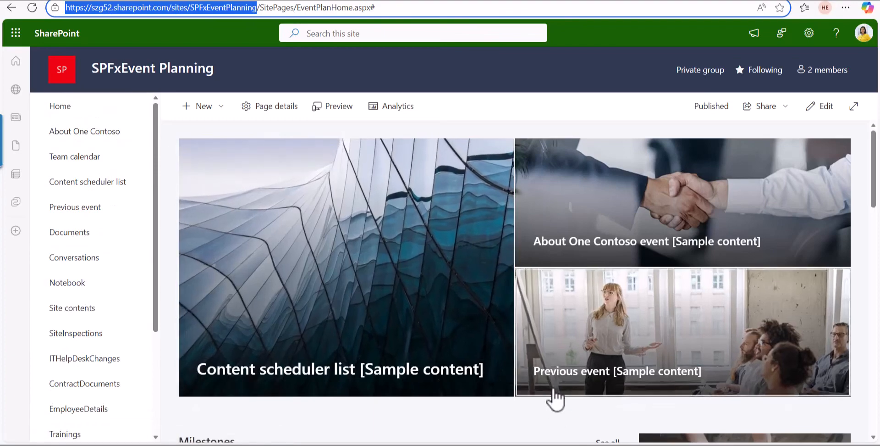
pyautogui.click(550, 444)
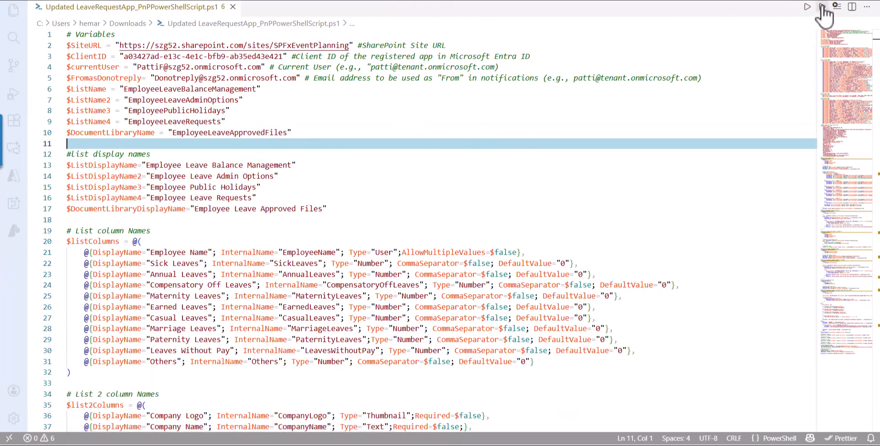
# Step: Run the script, sign in to PnP PowerShell with the current user's account, and check the terminal output
pyautogui.click(807, 7)
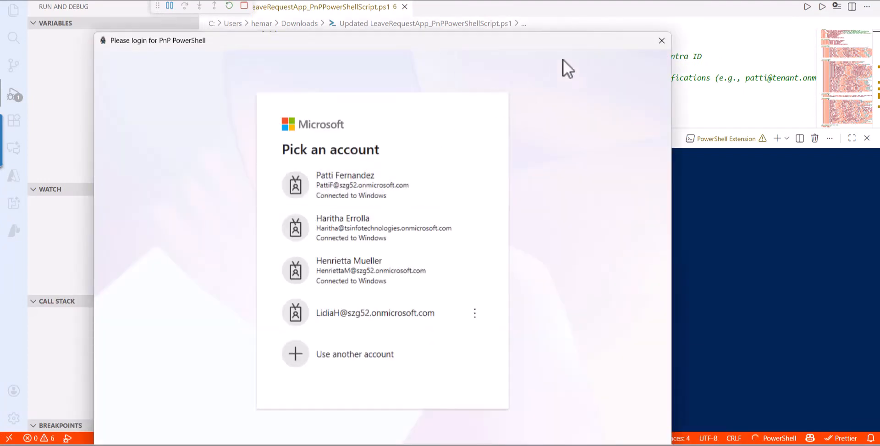
pyautogui.moveTo(557, 44); pyautogui.dragTo(584, 149)
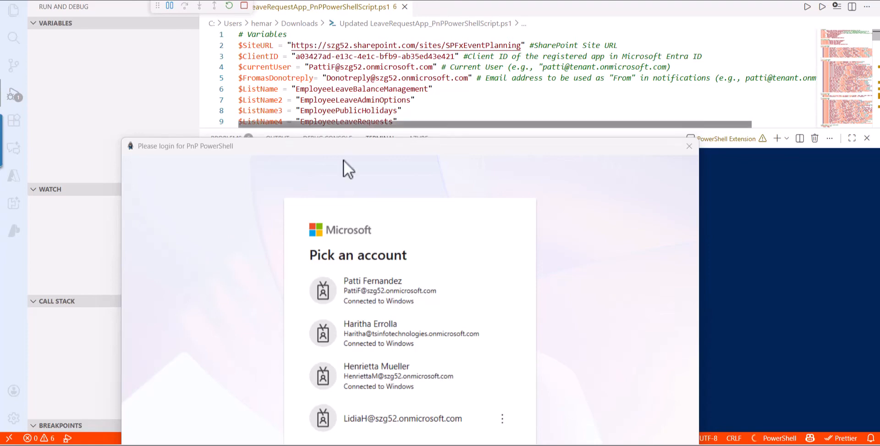
pyautogui.click(407, 293)
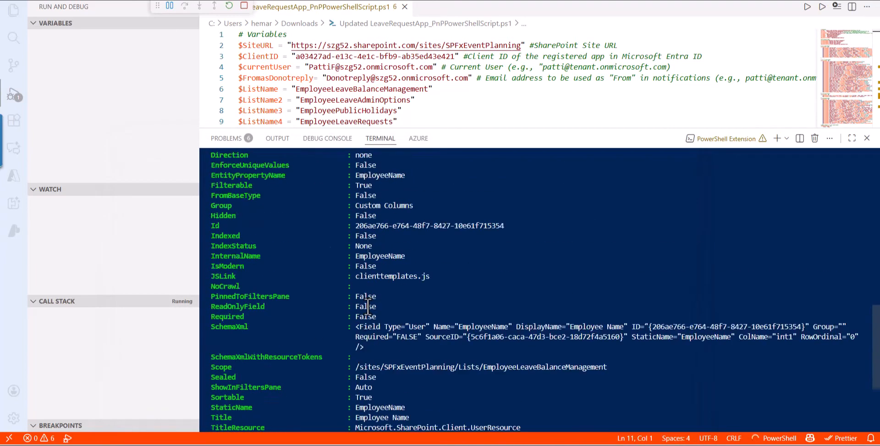
pyautogui.scroll(10, 368, 306)
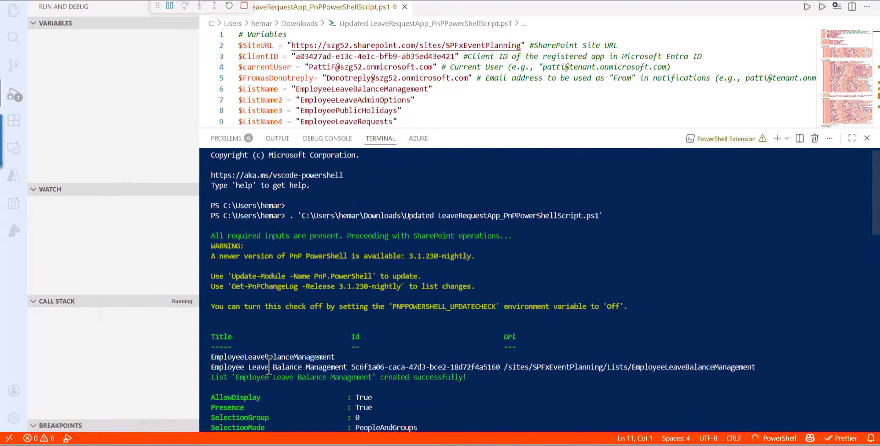
pyautogui.scroll(-10, 266, 382)
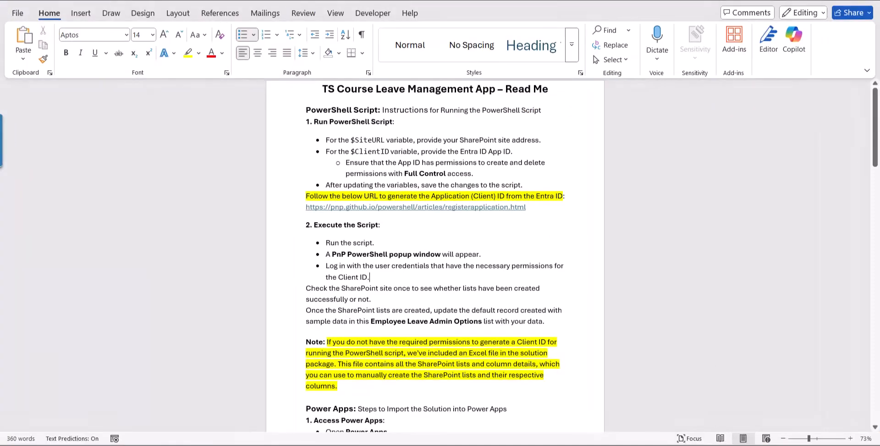
# Step: Switch to the Read Me in Word, examine its PowerShell script instructions, and follow the link on registering the application
pyautogui.click(569, 284)
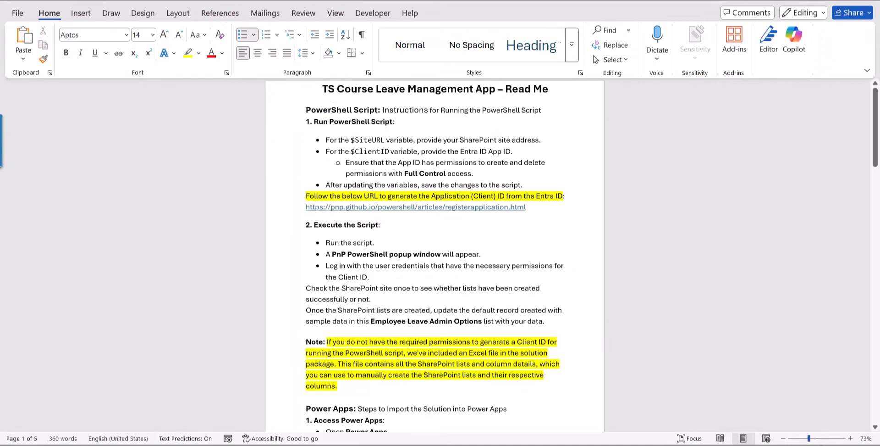
pyautogui.click(816, 439)
pyautogui.scroll(2, 491, 275)
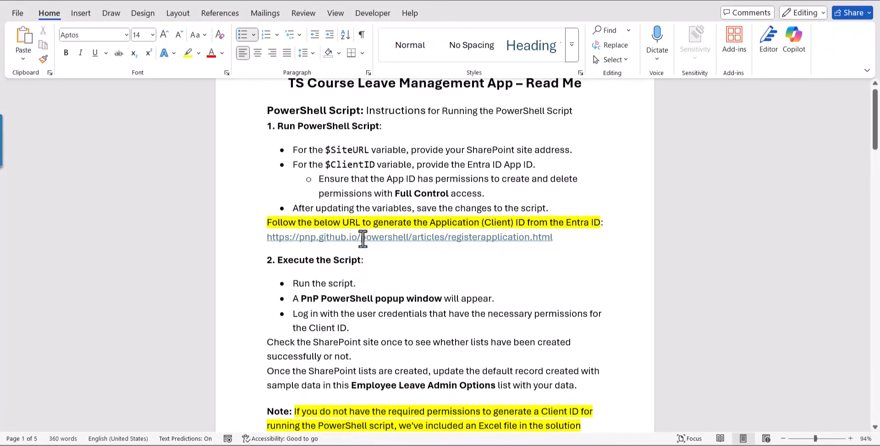
pyautogui.click(483, 236)
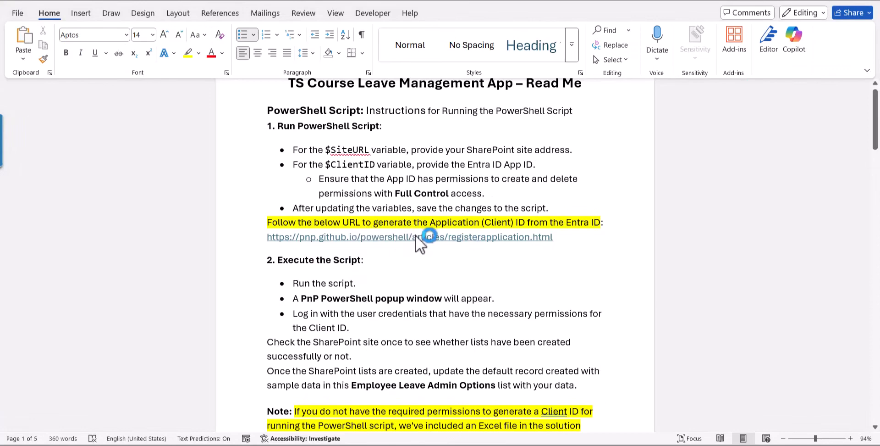
pyautogui.scroll(-1, 424, 242)
pyautogui.scroll(-1, 402, 301)
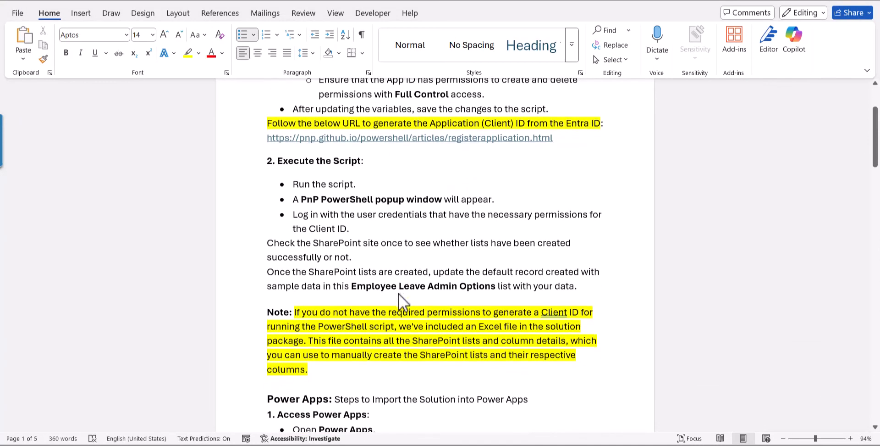
pyautogui.scroll(2, 403, 257)
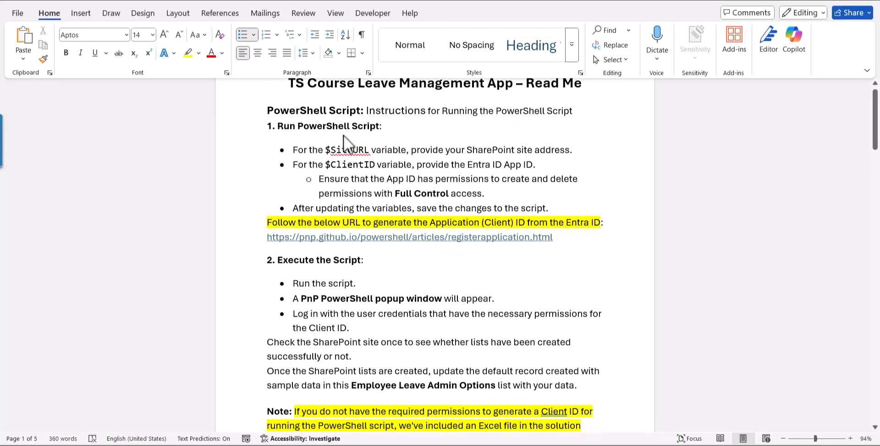
# Step: Examine the Read Me's steps for importing the solution into Power Apps, including its connections and environment variables
pyautogui.scroll(-4, 383, 348)
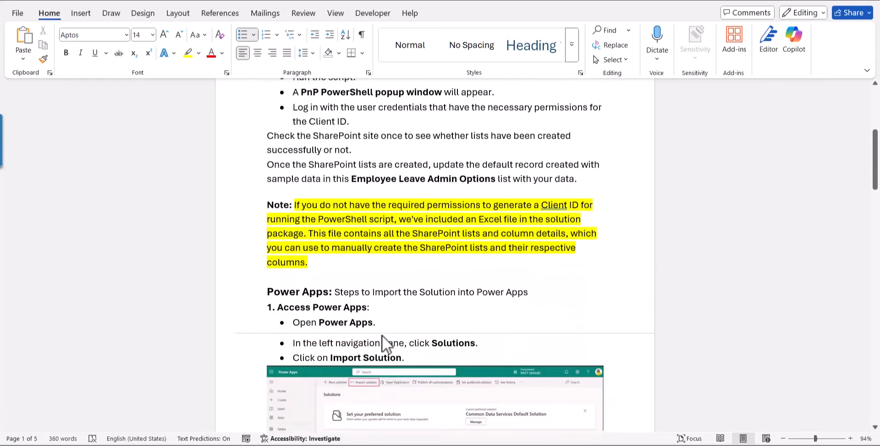
pyautogui.scroll(-1, 388, 344)
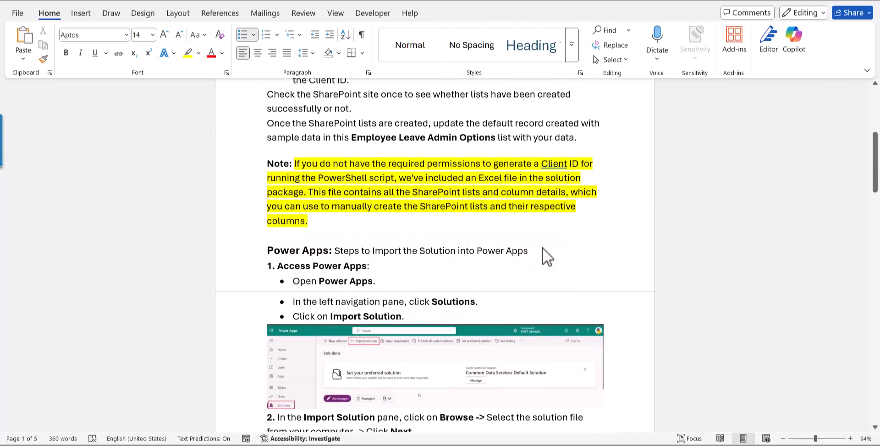
pyautogui.scroll(-2, 546, 255)
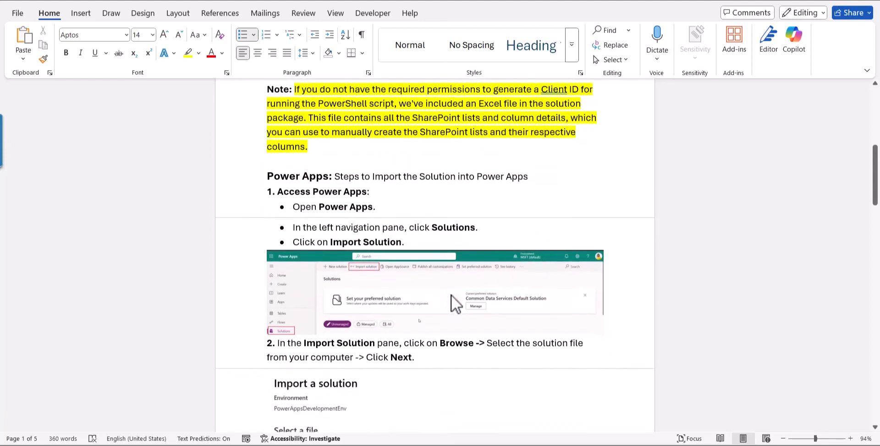
pyautogui.scroll(-1, 454, 309)
pyautogui.scroll(-2, 452, 314)
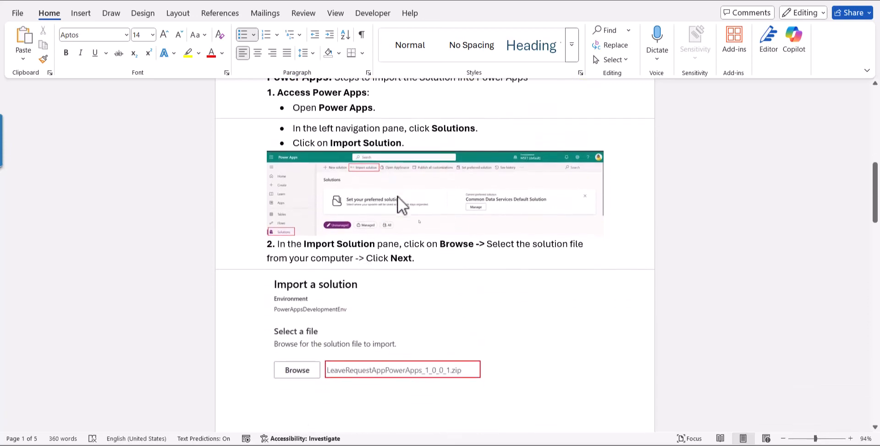
pyautogui.scroll(-18, 394, 252)
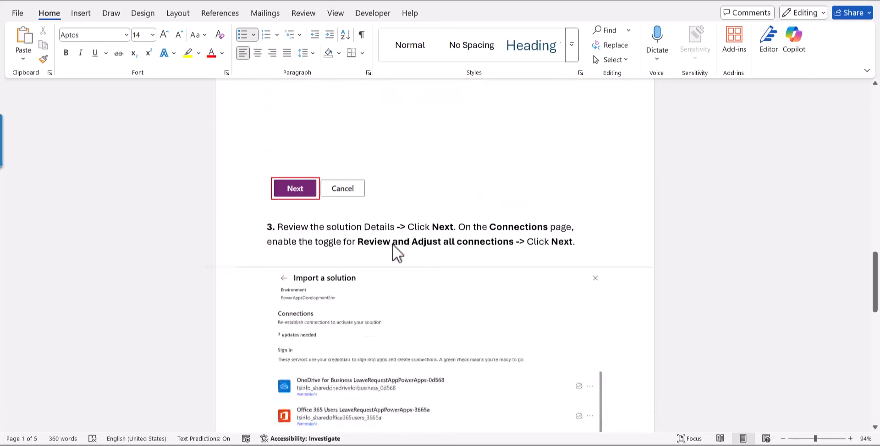
pyautogui.scroll(-12, 393, 245)
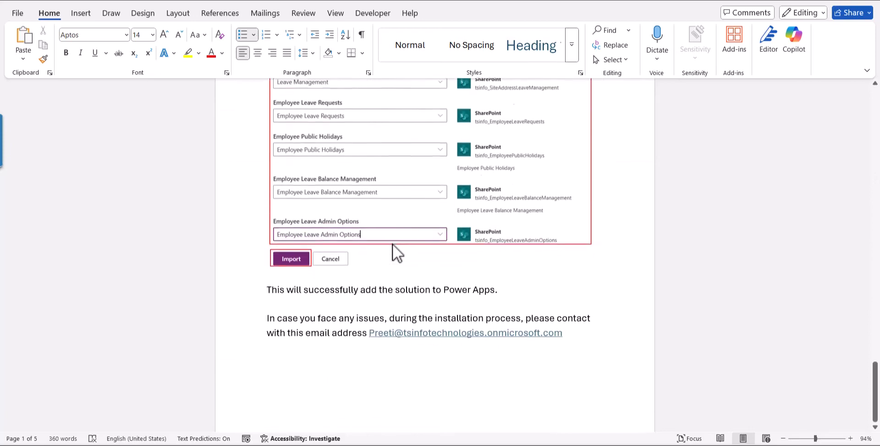
pyautogui.scroll(3, 688, 297)
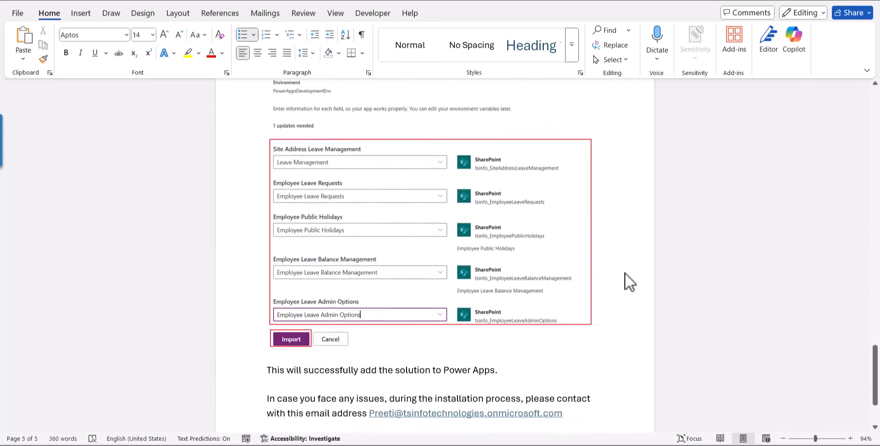
pyautogui.scroll(4, 559, 262)
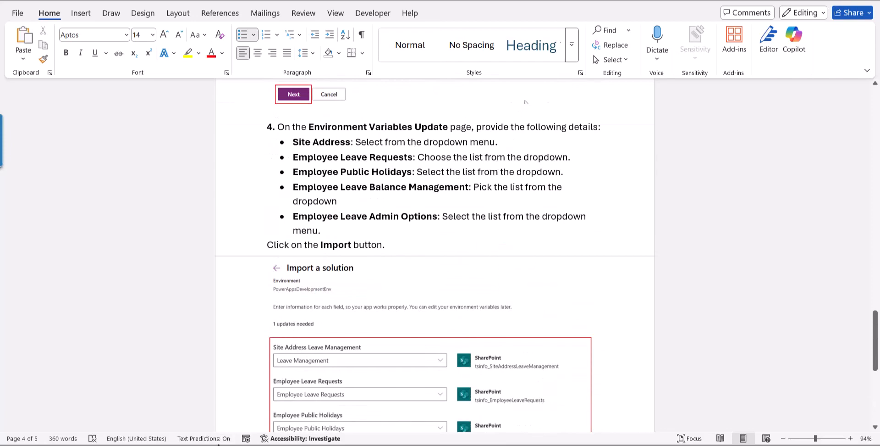
pyautogui.scroll(-5, 435, 257)
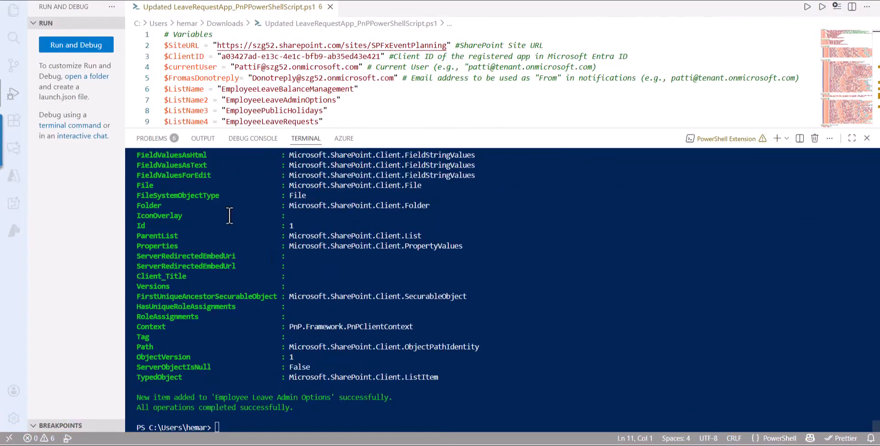
# Step: Check the finished script's output in Visual Studio Code and look for the employee leave lists in the SharePoint site's navigation
pyautogui.scroll(2, 236, 309)
pyautogui.scroll(-2, 235, 314)
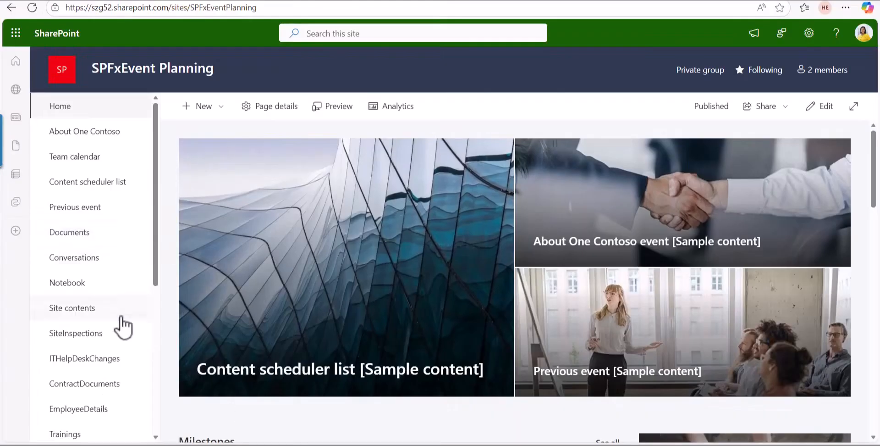
pyautogui.scroll(-5, 123, 339)
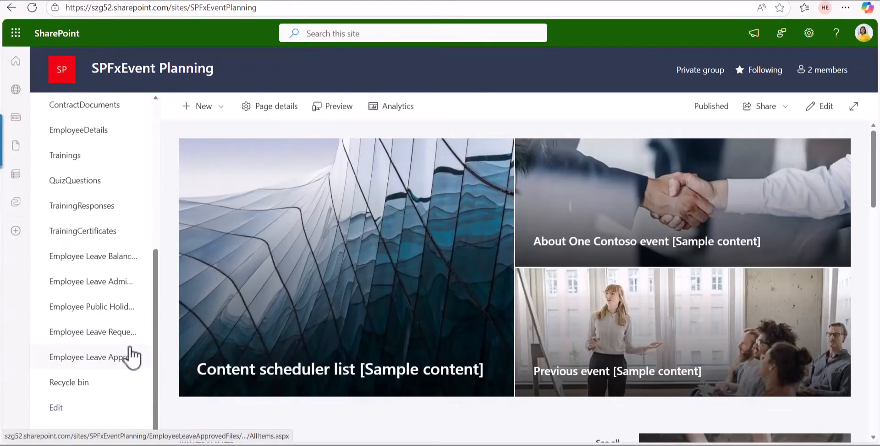
# Step: Open the Employee Leave Admin Options list and examine the settings stored in its columns for ITEM1
pyautogui.scroll(1, 114, 320)
pyautogui.scroll(-1, 92, 298)
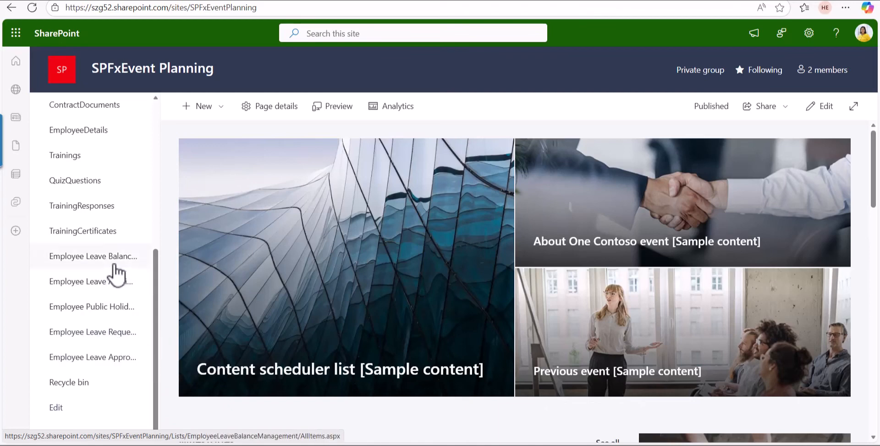
pyautogui.click(111, 292)
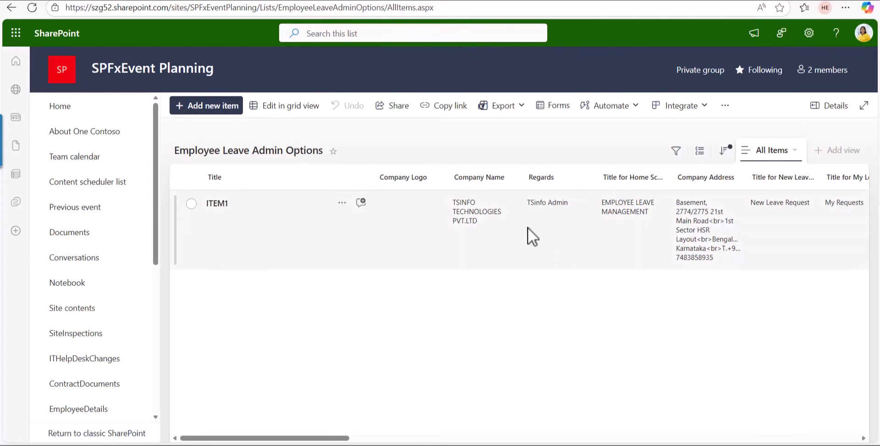
pyautogui.hscroll(15, 545, 228)
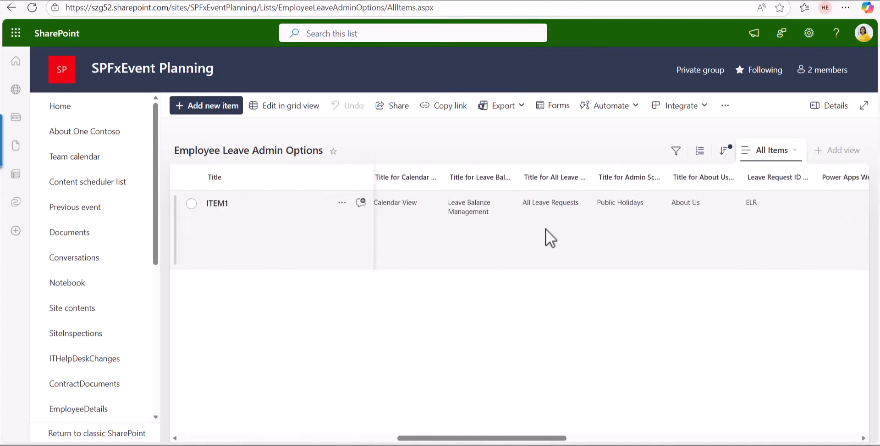
pyautogui.hscroll(15, 546, 228)
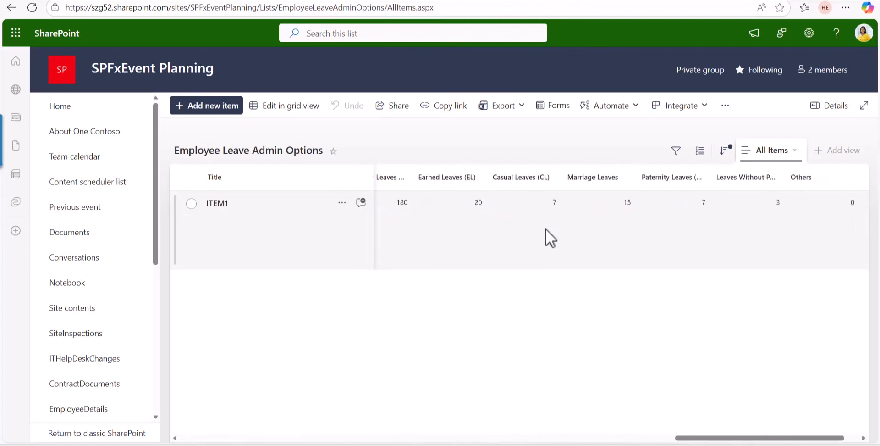
pyautogui.hscroll(-15, 546, 229)
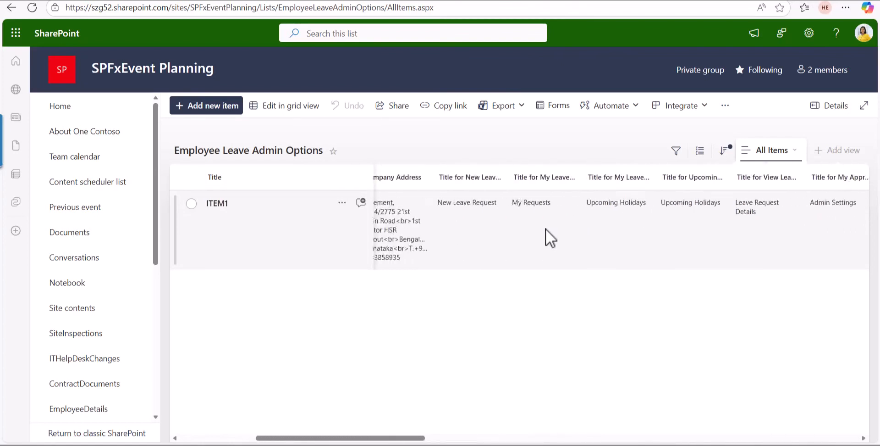
pyautogui.hscroll(-5, 545, 228)
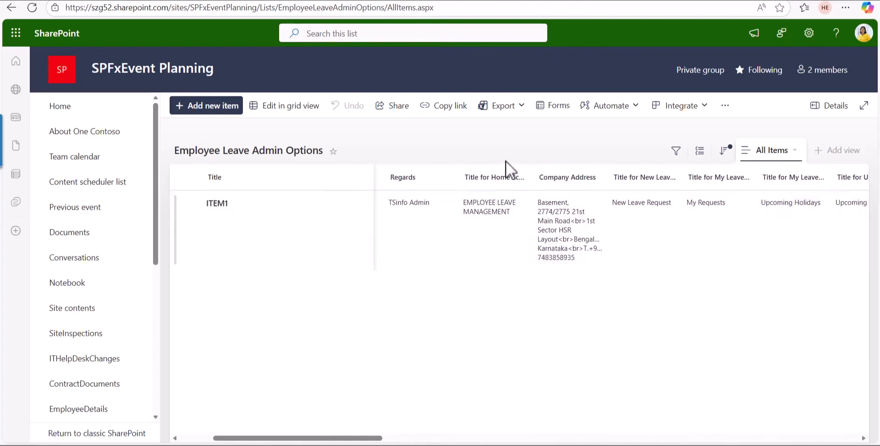
pyautogui.hscroll(-5, 505, 160)
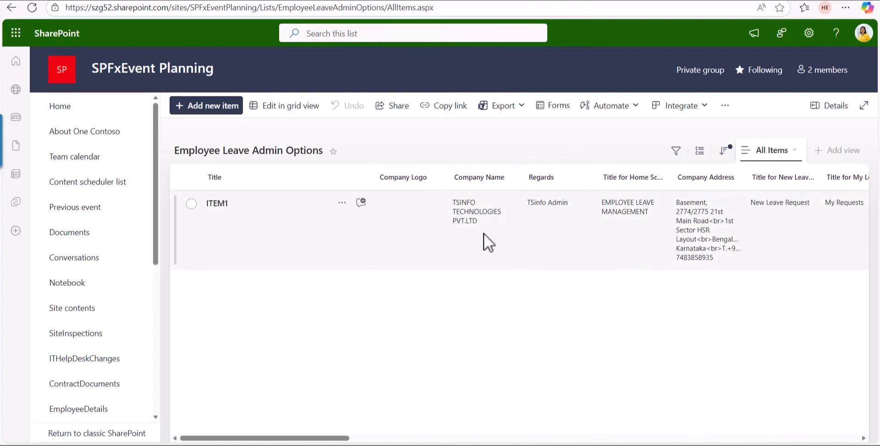
# Step: Widen the "From as: Do not reply" column and review the sender address and the leave allowance columns
pyautogui.hscroll(10, 484, 234)
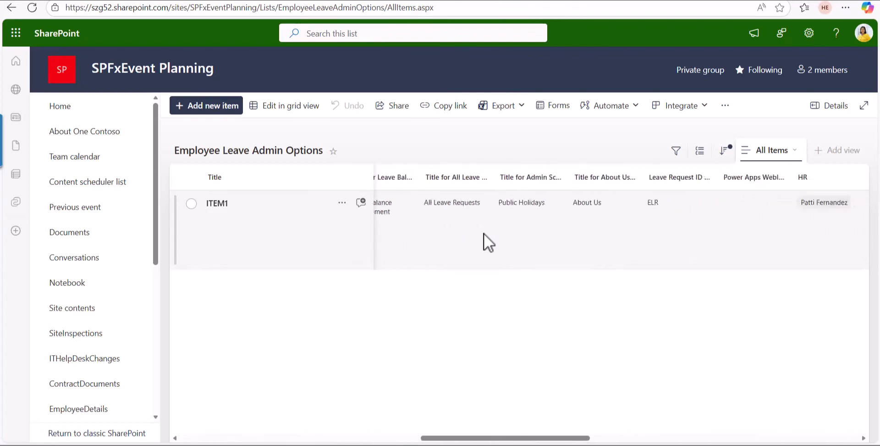
pyautogui.hscroll(10, 483, 233)
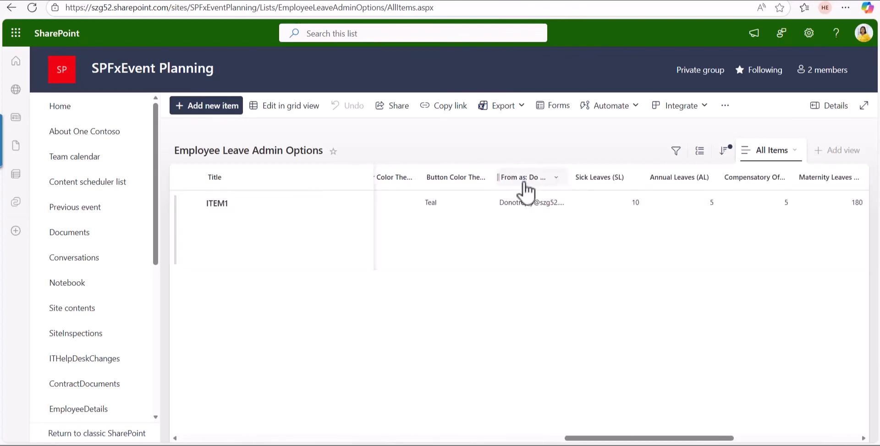
pyautogui.moveTo(569, 177); pyautogui.dragTo(644, 181)
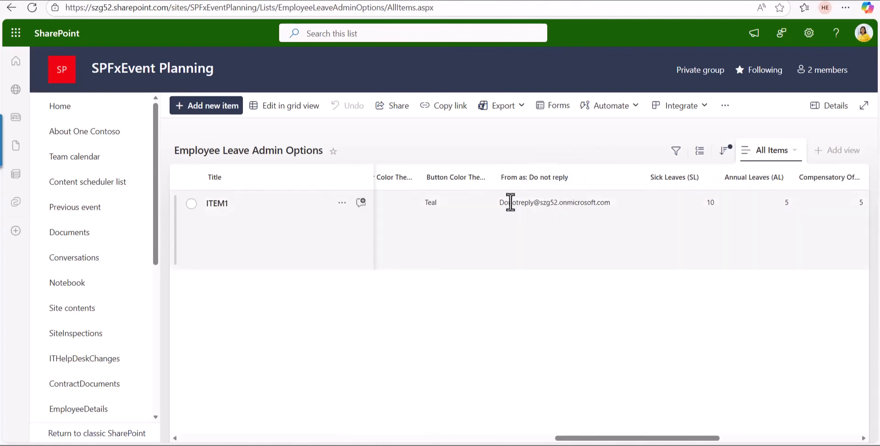
pyautogui.hscroll(4, 521, 235)
pyautogui.hscroll(8, 521, 235)
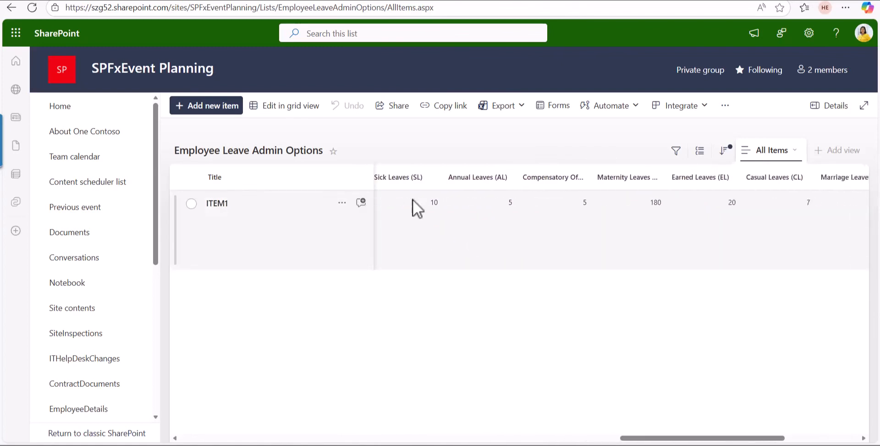
pyautogui.hscroll(-15, 648, 256)
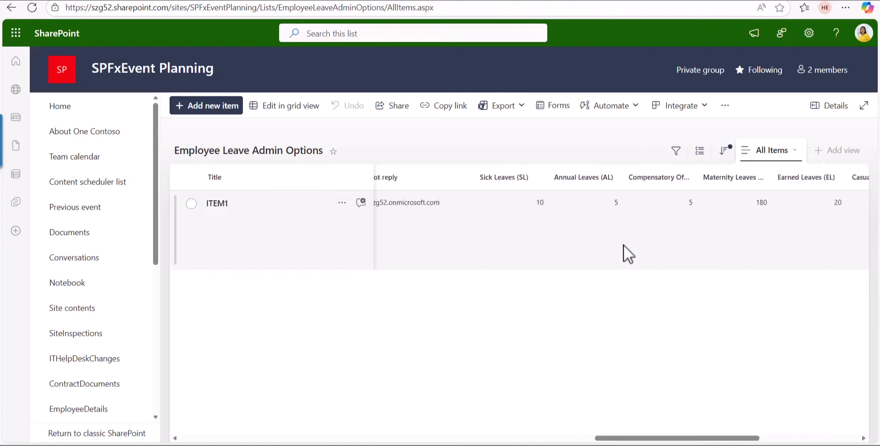
pyautogui.hscroll(1, 661, 200)
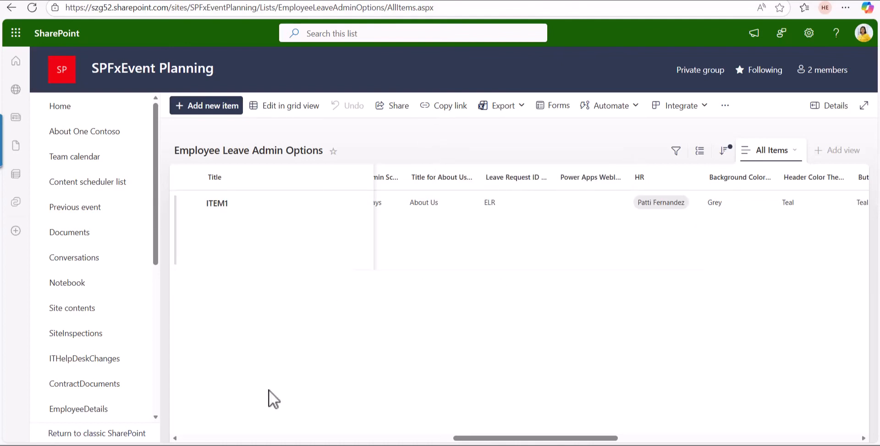
# Step: Open the Employee Public Holidays, Employee Leave Requests and Employee Leave Approved Files lists in turn to check their columns
pyautogui.scroll(-6, 121, 353)
pyautogui.click(90, 286)
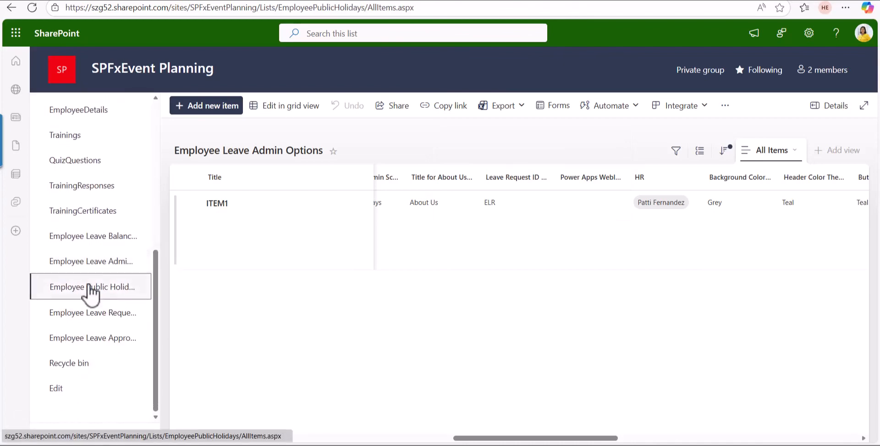
pyautogui.click(95, 320)
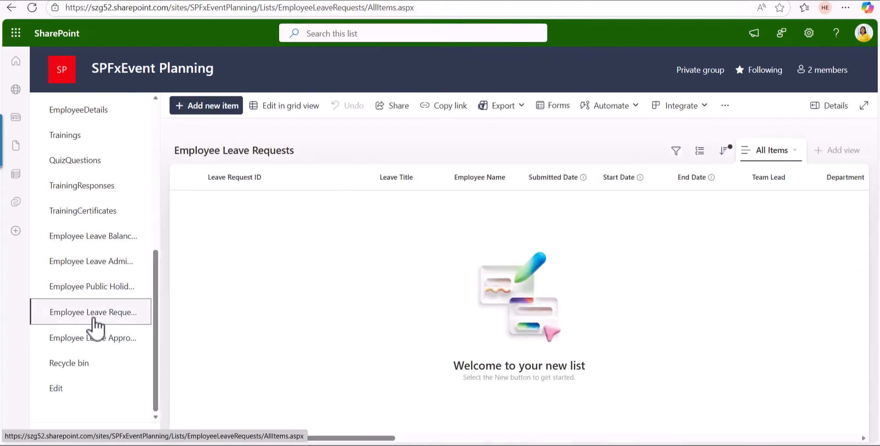
pyautogui.hscroll(10, 580, 249)
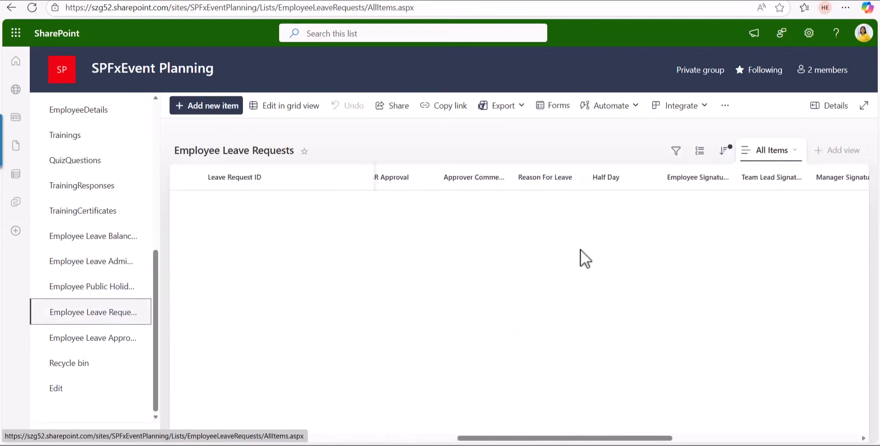
pyautogui.click(89, 340)
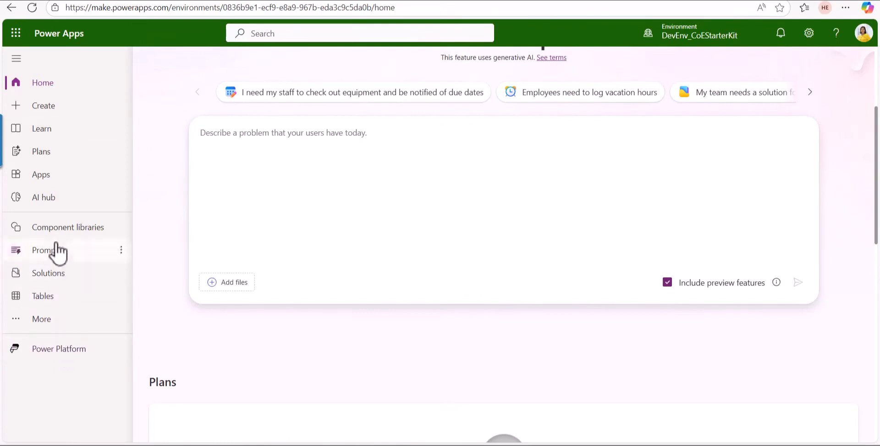
# Step: In Power Apps Solutions, start importing LeaveRequestAppPowerApps_1_0_0_9.zip from the LeaveRequestAppPowerAppsApp folder inside TEMP in Downloads
pyautogui.click(55, 289)
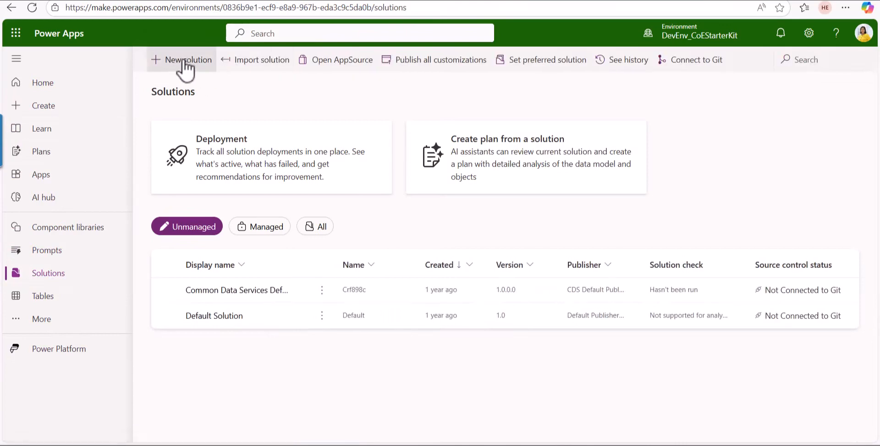
pyautogui.click(251, 65)
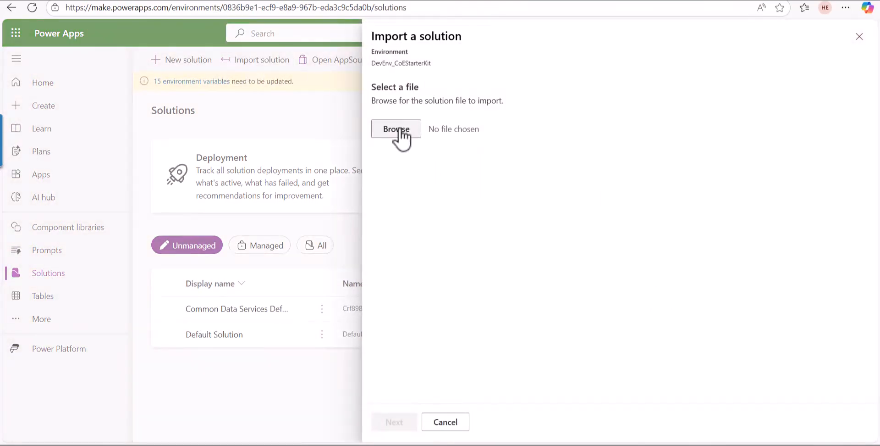
pyautogui.click(397, 130)
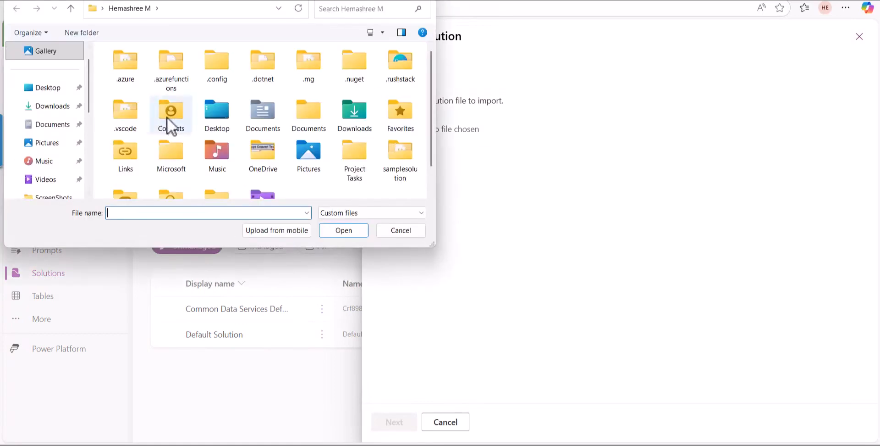
pyautogui.click(58, 110)
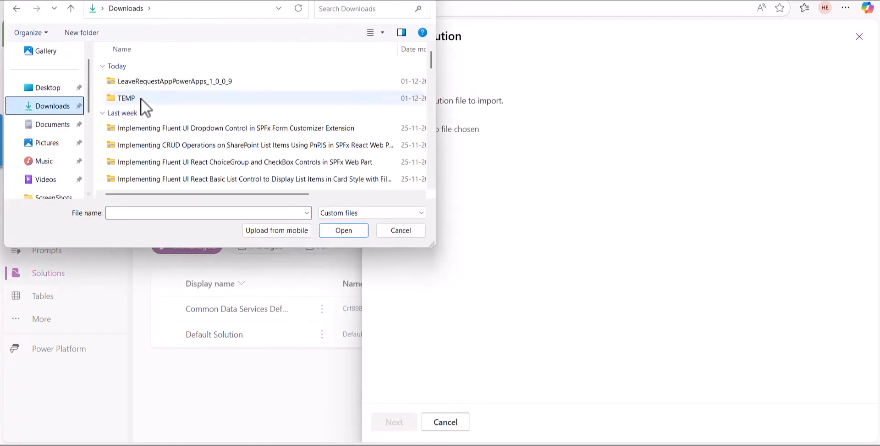
pyautogui.doubleClick(141, 82)
pyautogui.doubleClick(149, 100)
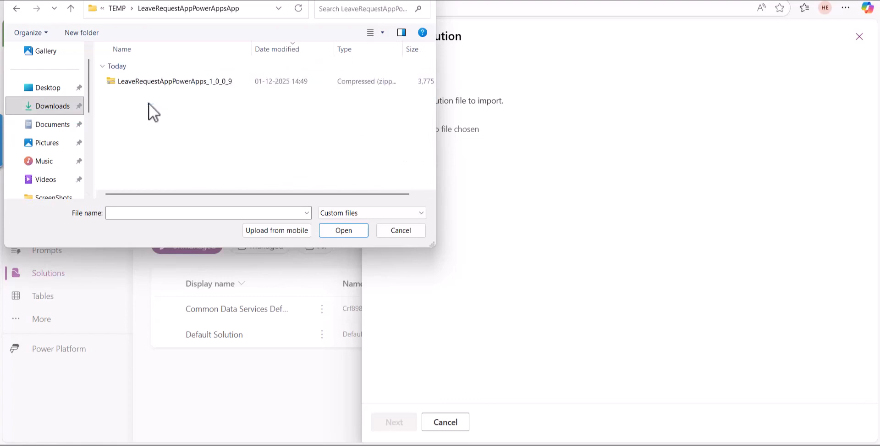
pyautogui.click(167, 86)
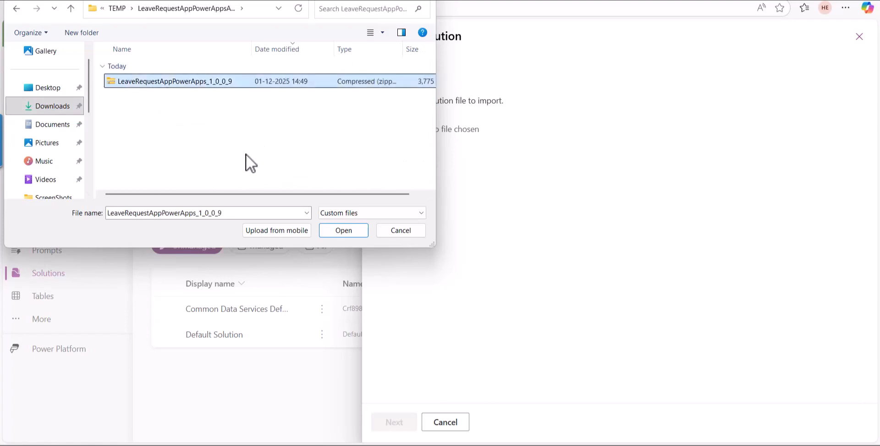
pyautogui.click(341, 231)
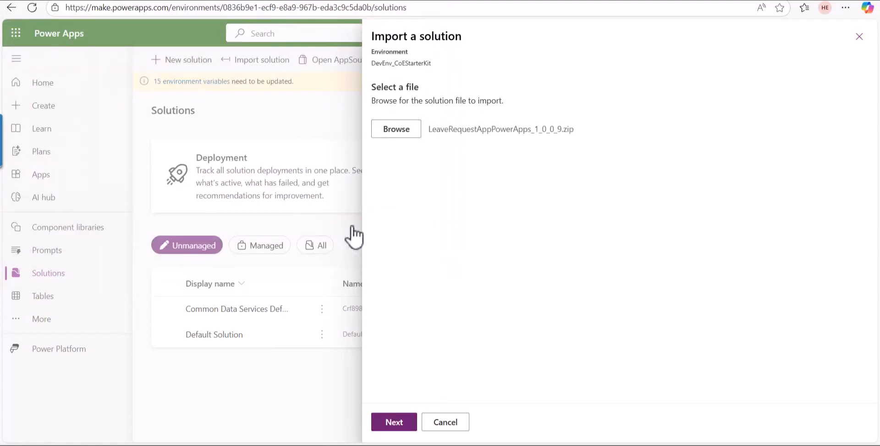
pyautogui.click(394, 422)
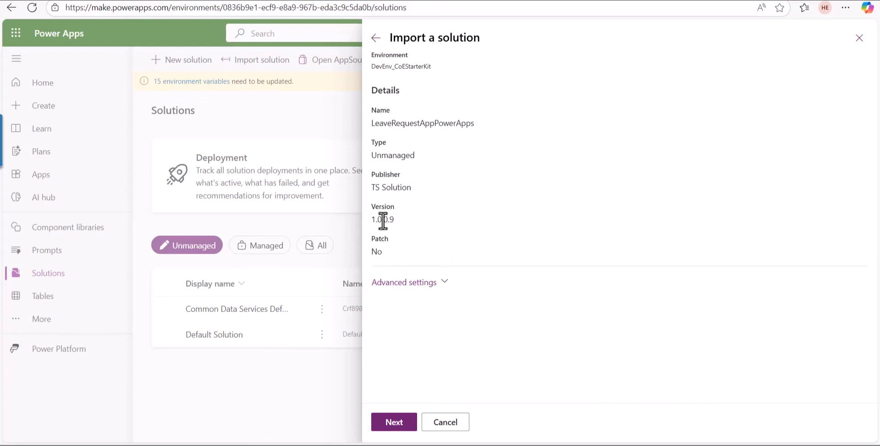
# Step: Check the advanced import settings, sign in to all the solution's connections, and continue to the environment variables
pyautogui.click(419, 284)
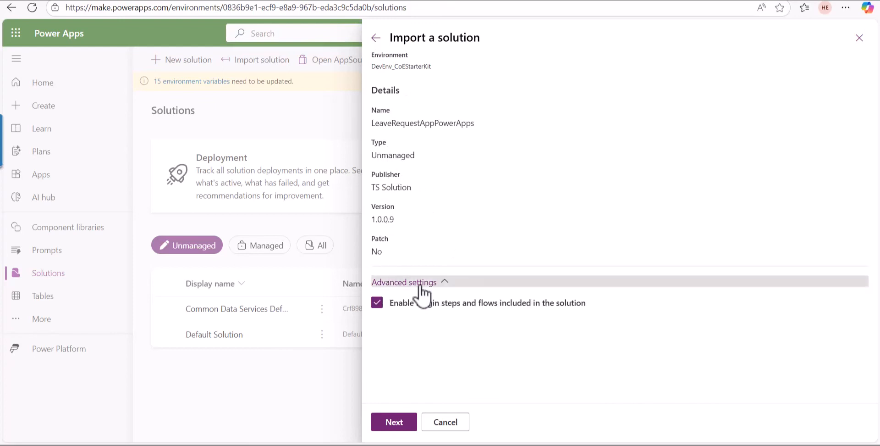
pyautogui.click(394, 422)
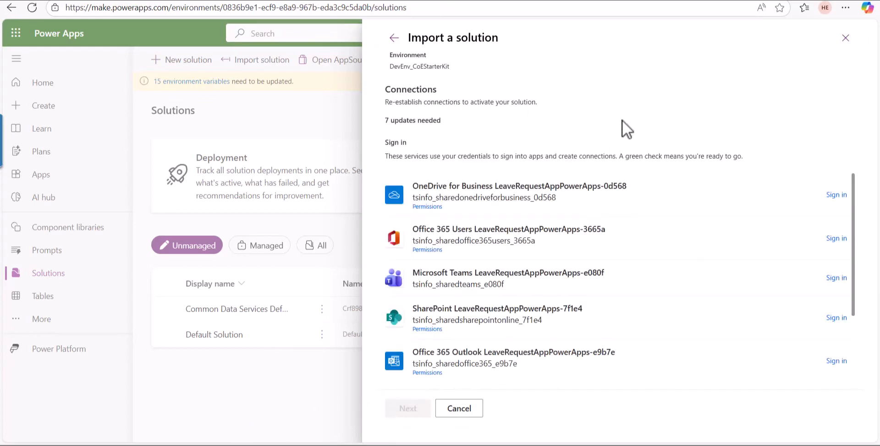
pyautogui.click(842, 203)
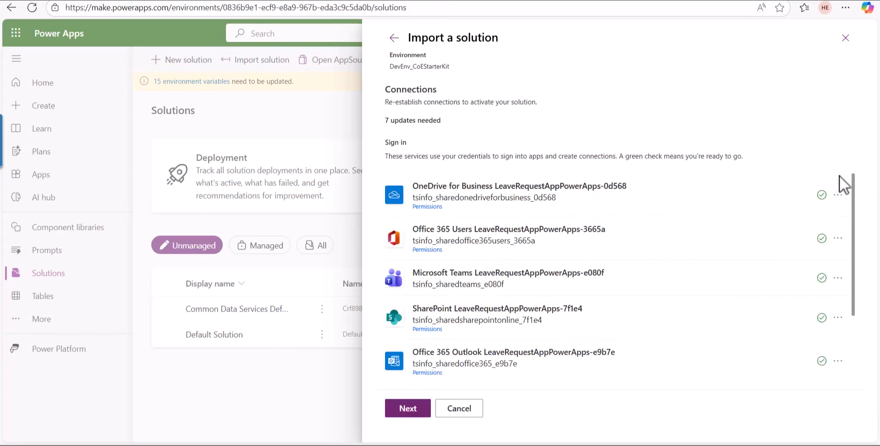
pyautogui.scroll(-2, 746, 368)
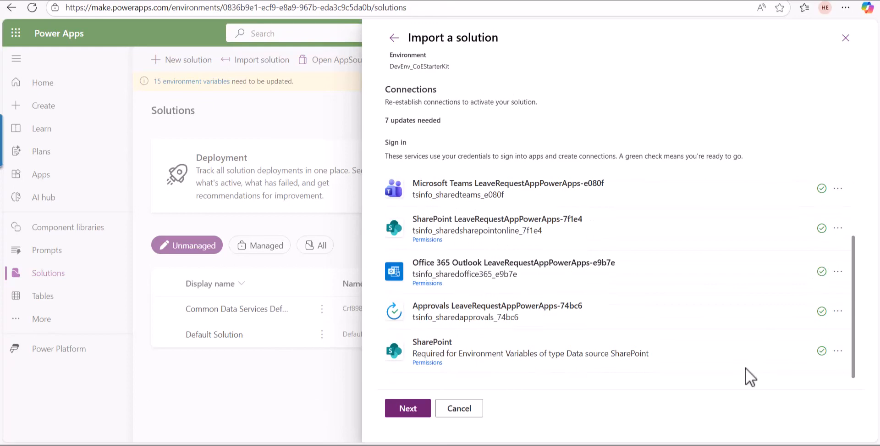
pyautogui.scroll(2, 745, 367)
pyautogui.click(403, 410)
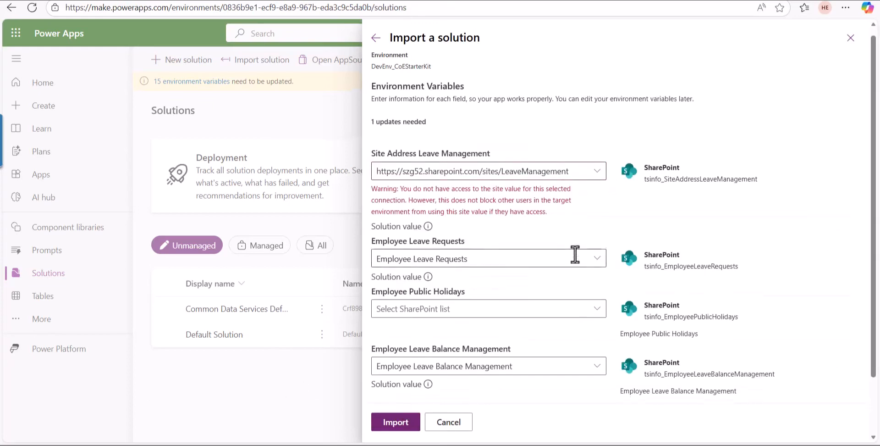
# Step: Set Site Address Leave Management to SPFxEvent Planning and the Employee Leave Requests variable to the Employee Leave Requests list
pyautogui.scroll(-2, 576, 253)
pyautogui.scroll(2, 576, 253)
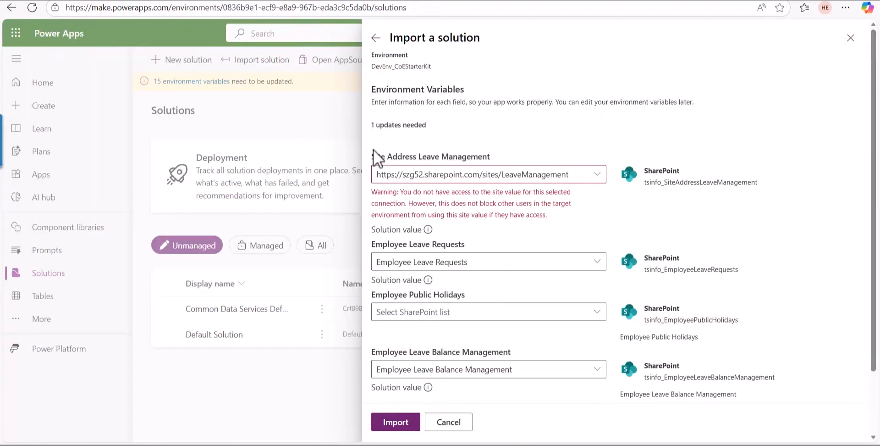
pyautogui.click(595, 176)
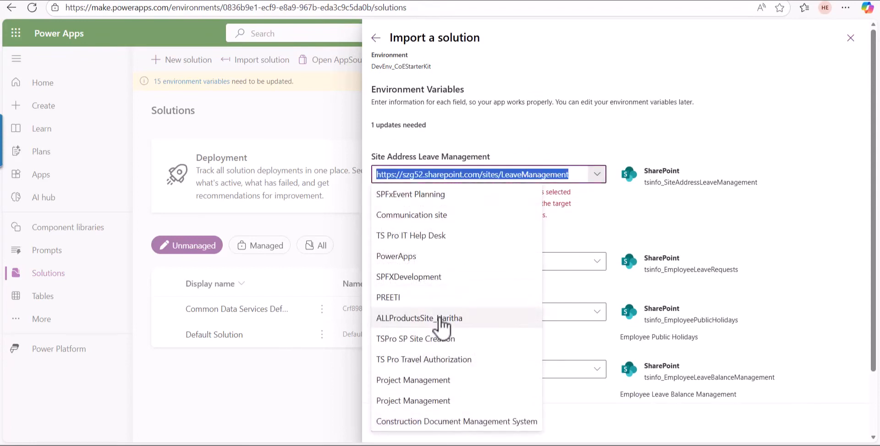
pyautogui.click(401, 199)
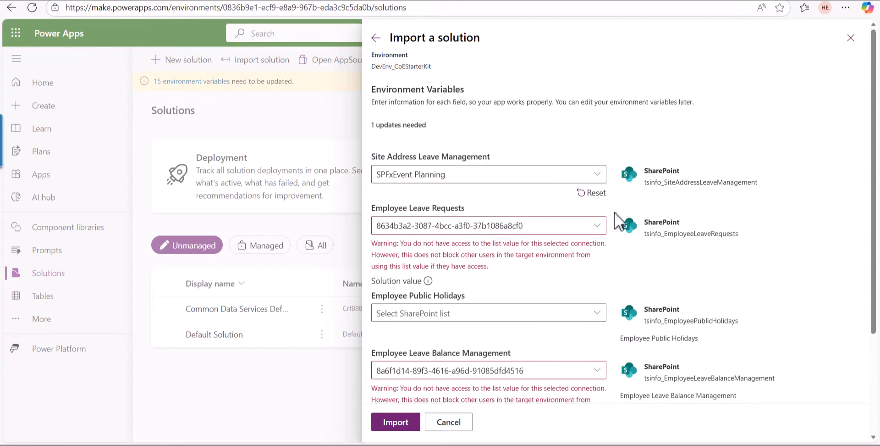
pyautogui.click(596, 228)
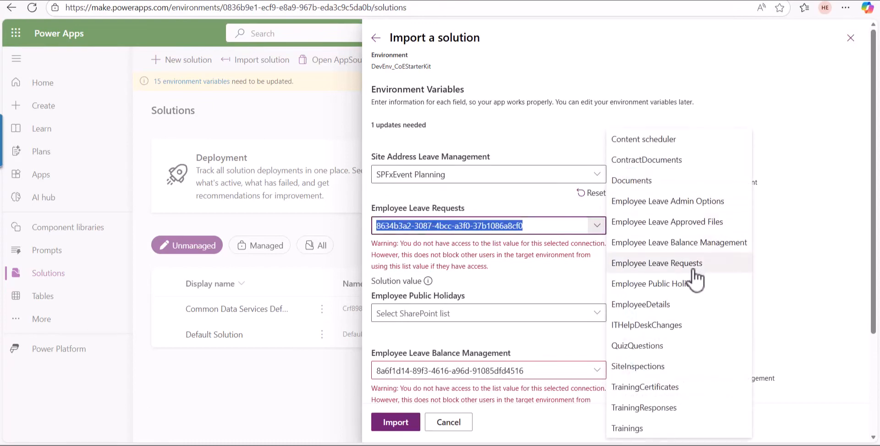
pyautogui.click(640, 264)
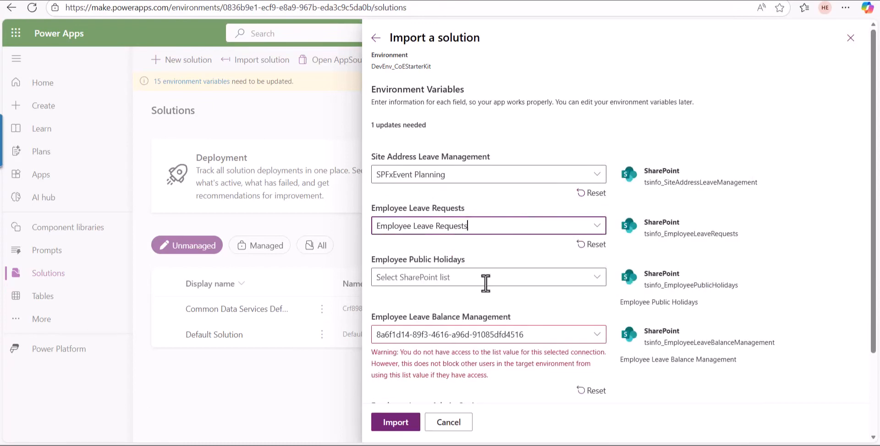
# Step: Set the Employee Public Holidays, Employee Leave Balance Management and Employee Leave Admin Options variables to the SharePoint lists of the same names
pyautogui.click(598, 280)
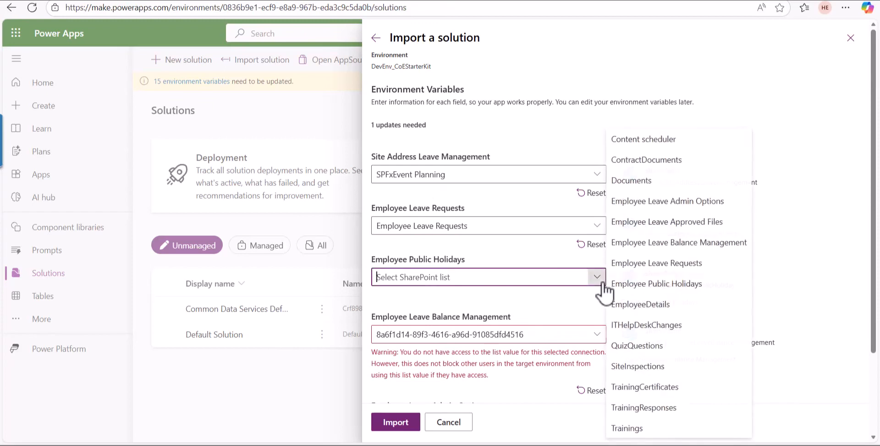
pyautogui.click(673, 285)
pyautogui.click(597, 336)
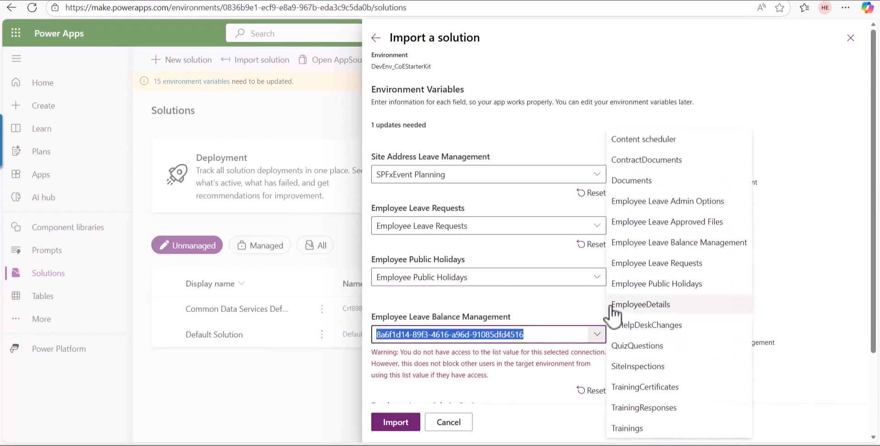
pyautogui.click(623, 244)
pyautogui.scroll(-2, 527, 298)
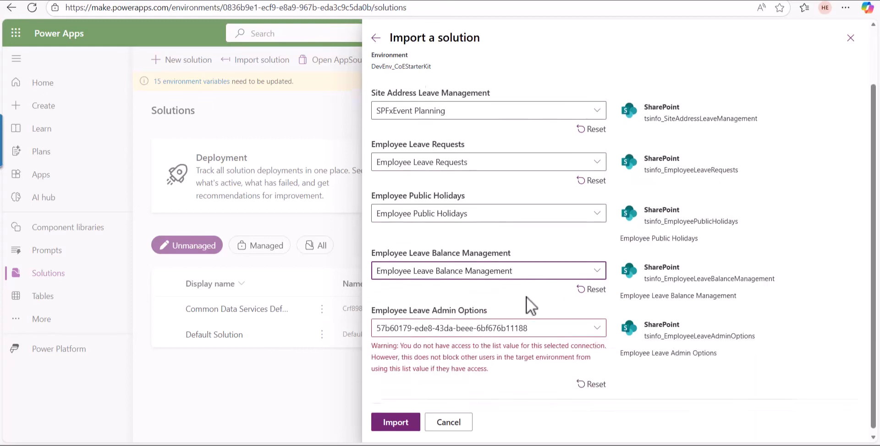
pyautogui.click(596, 320)
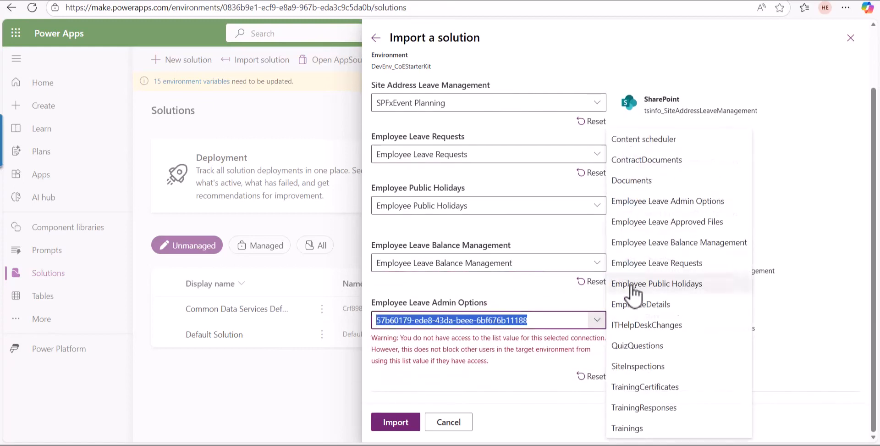
pyautogui.click(677, 201)
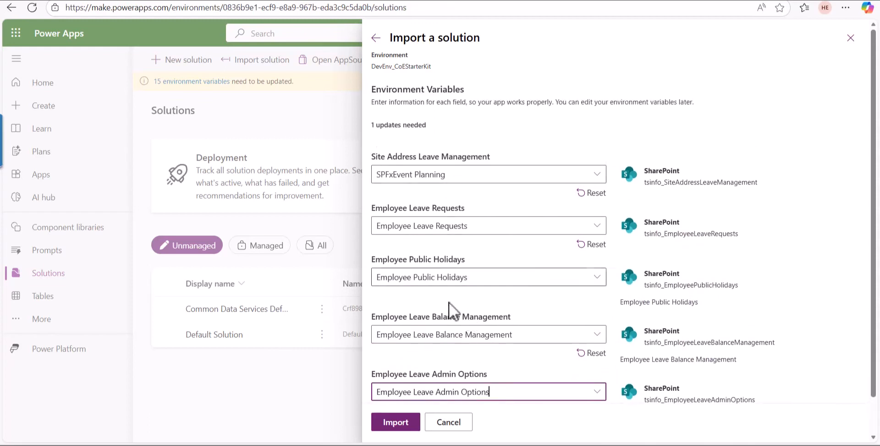
# Step: Import the solution with the configured environment variables and reload the Solutions page
pyautogui.scroll(-1, 449, 312)
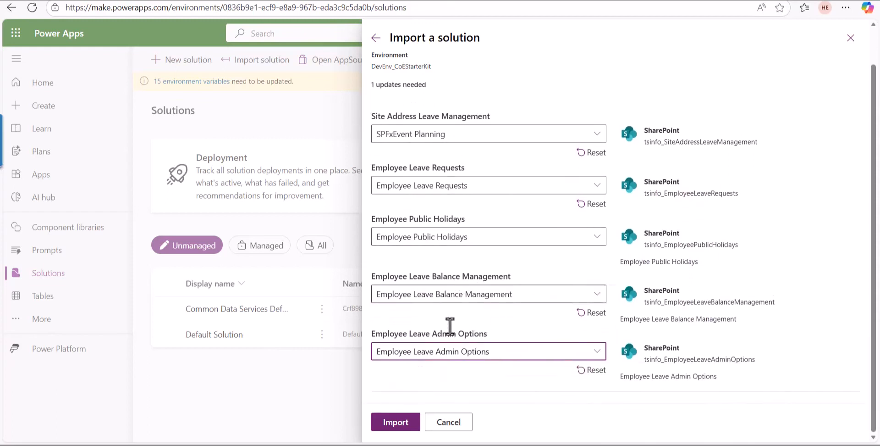
pyautogui.click(397, 422)
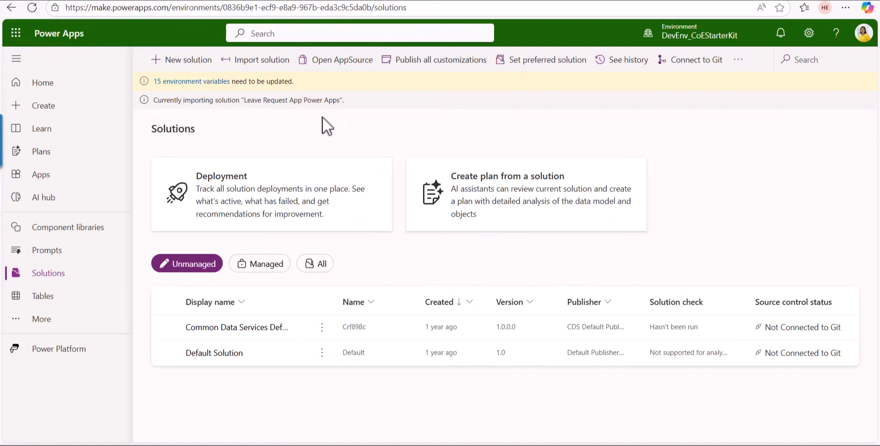
pyautogui.click(32, 8)
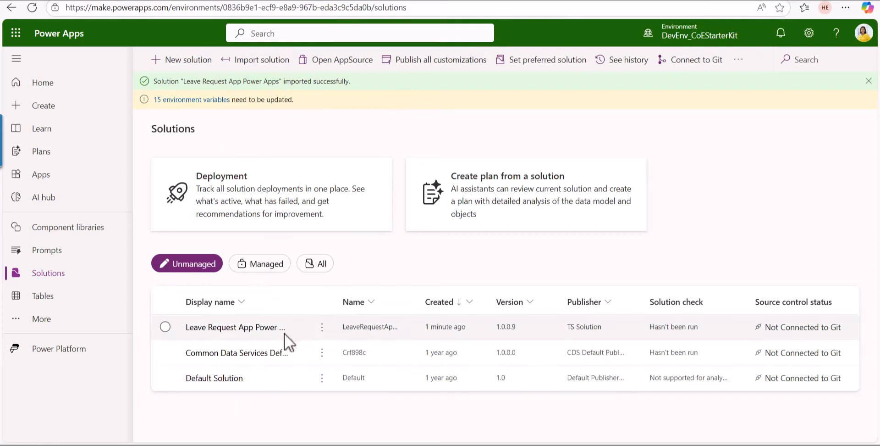
# Step: Check the Leave Request App Power Apps solution's apps, cloud flows, connection references and environment variables, and return to the installation guide in Word
pyautogui.click(252, 327)
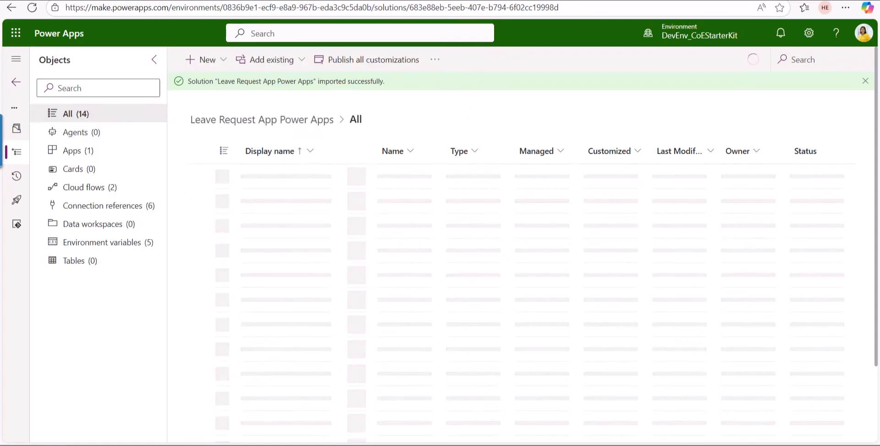
pyautogui.click(89, 154)
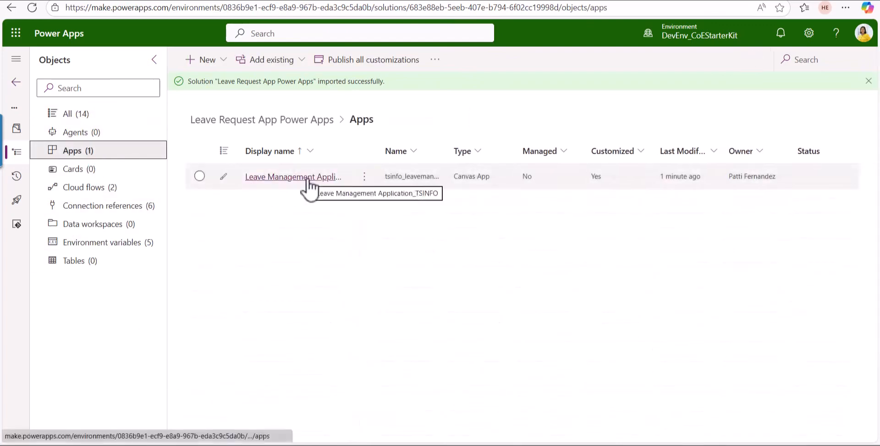
pyautogui.click(100, 190)
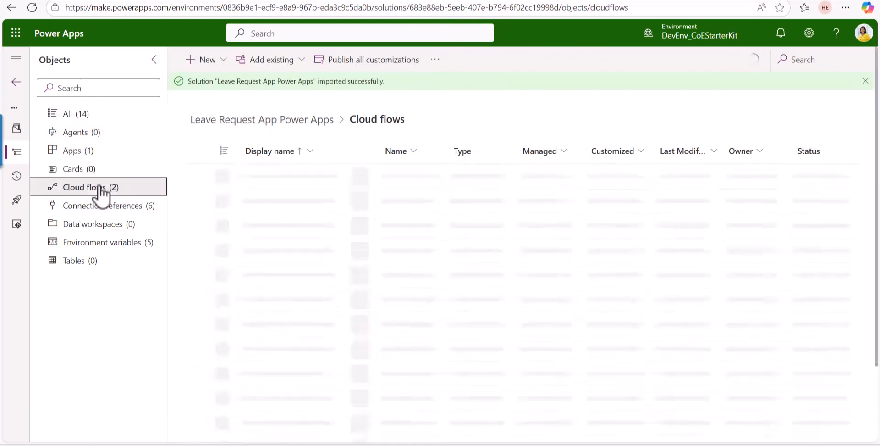
pyautogui.click(131, 206)
pyautogui.click(127, 247)
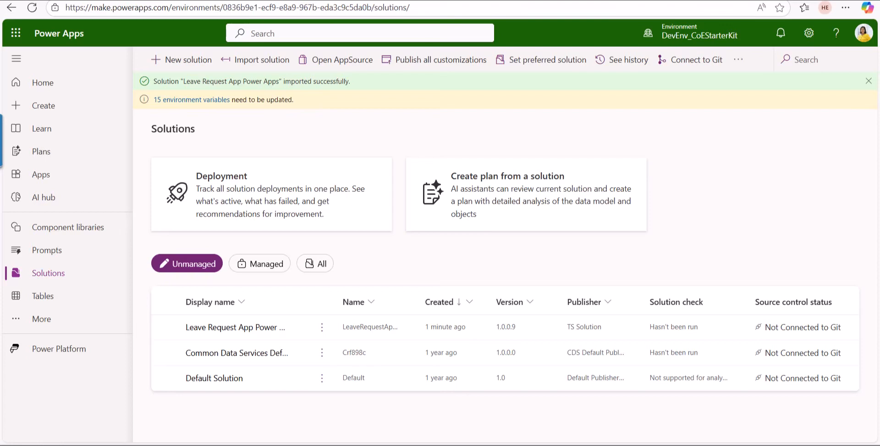
pyautogui.hotkey('alt', 'Tab')
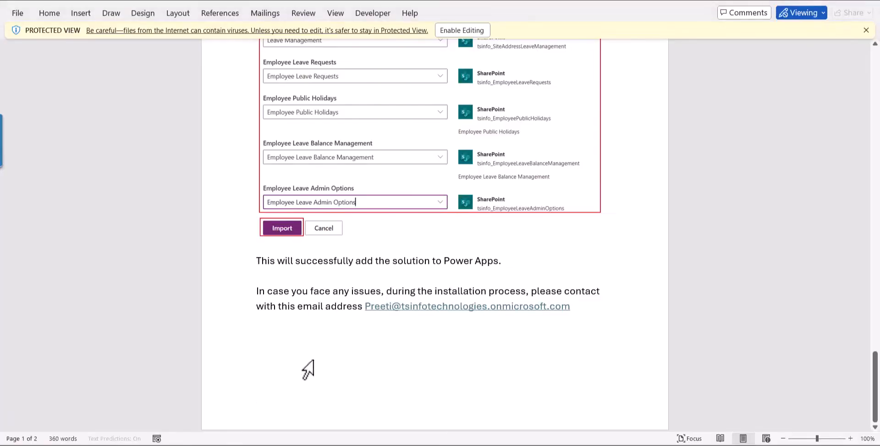